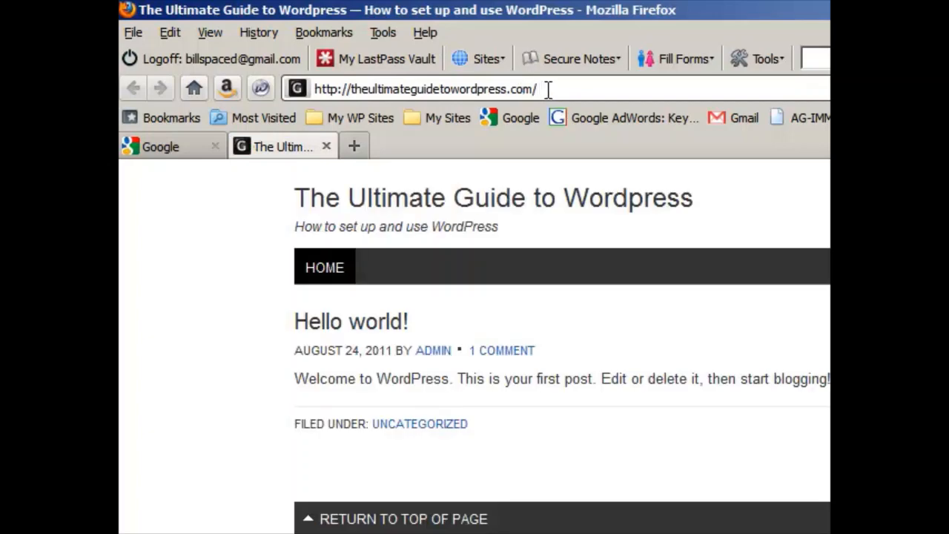
Open the site's wp-admin address in a new tab and log in with the saved admin credentials.
left_click(548, 89)
type("wp")
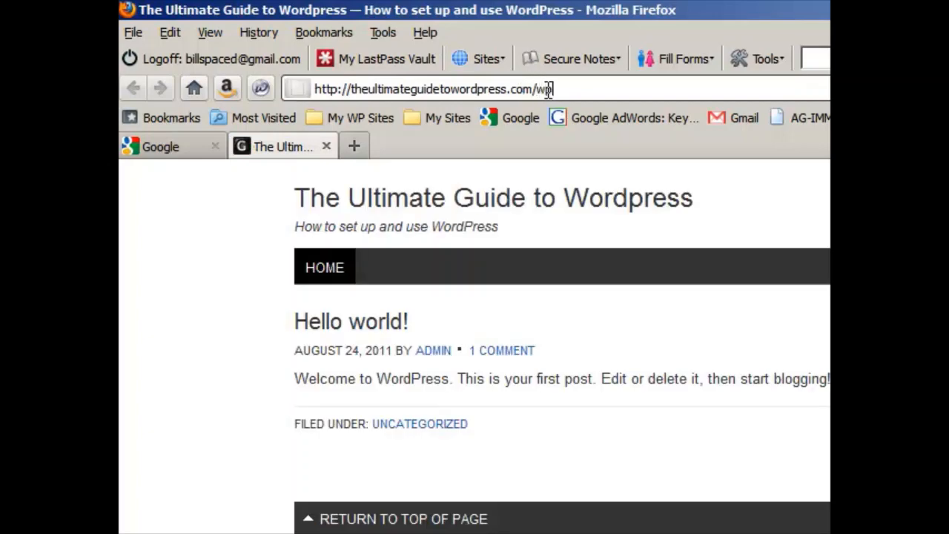
type("-admin")
key("alt+Return")
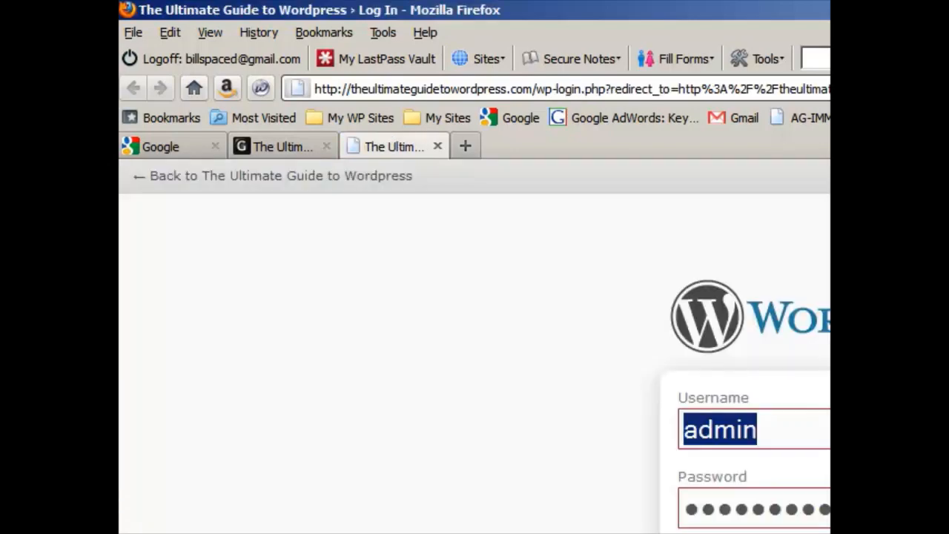
left_click(535, 270)
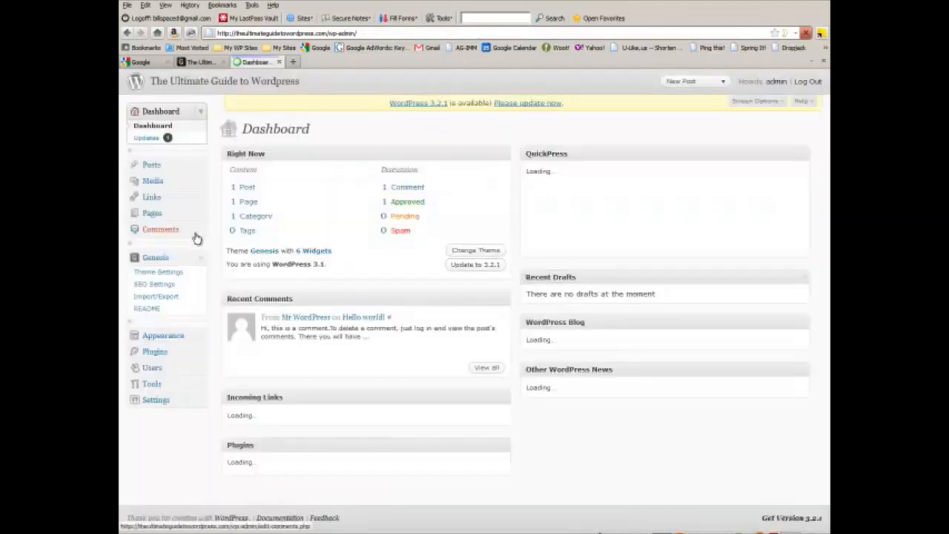
Open the page for adding new plugins and search for akismet.
left_click(201, 354)
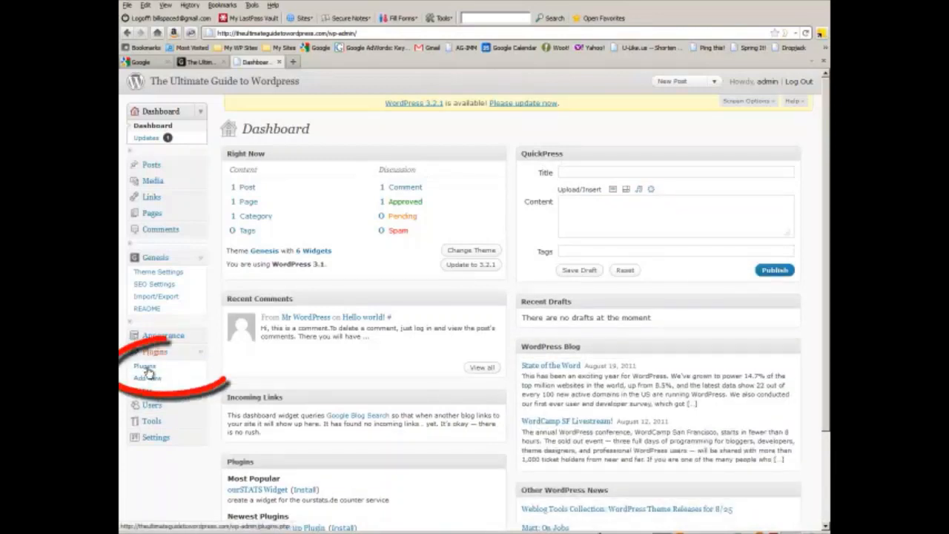
left_click(148, 379)
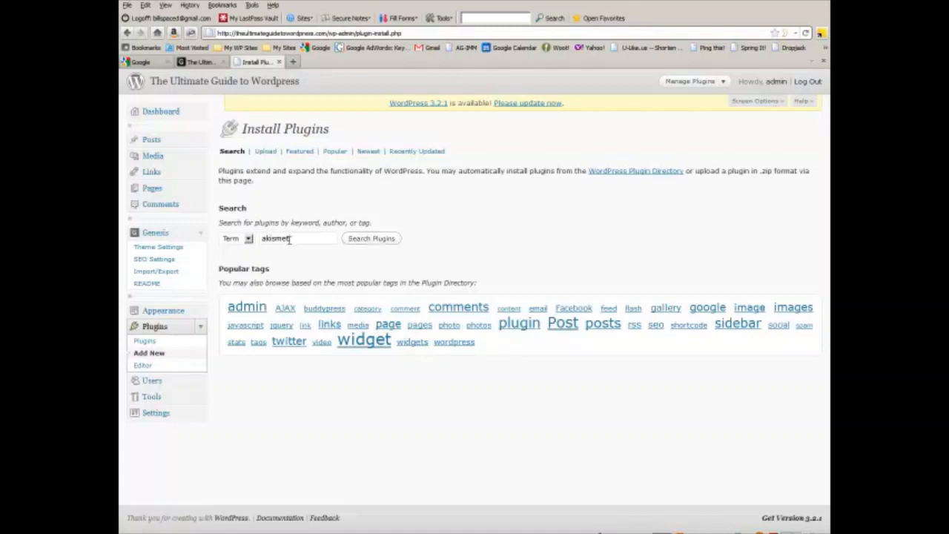
key("BackSpace")
key("BackSpace")
key("BackSpace")
key("BackSpace")
key("BackSpace")
key("BackSpace")
key("BackSpace")
type("aki")
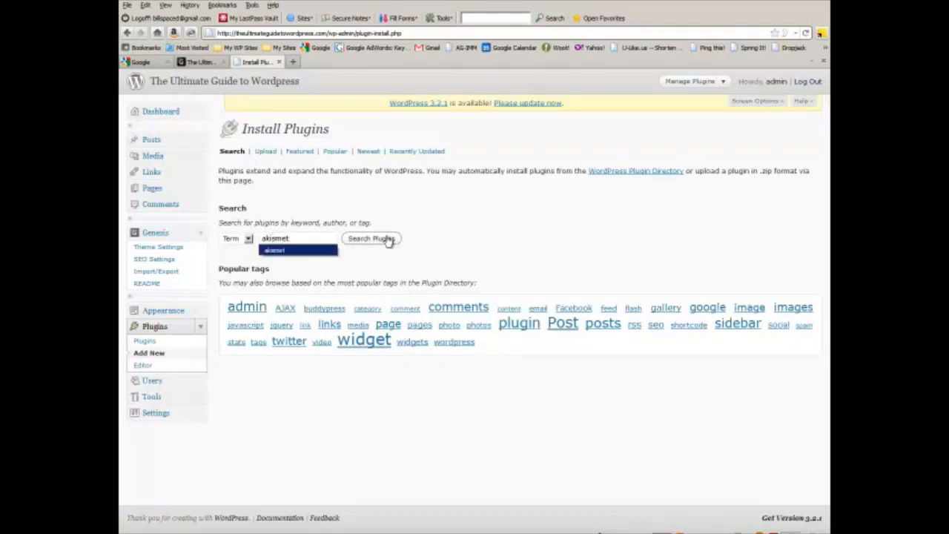
left_click(372, 270)
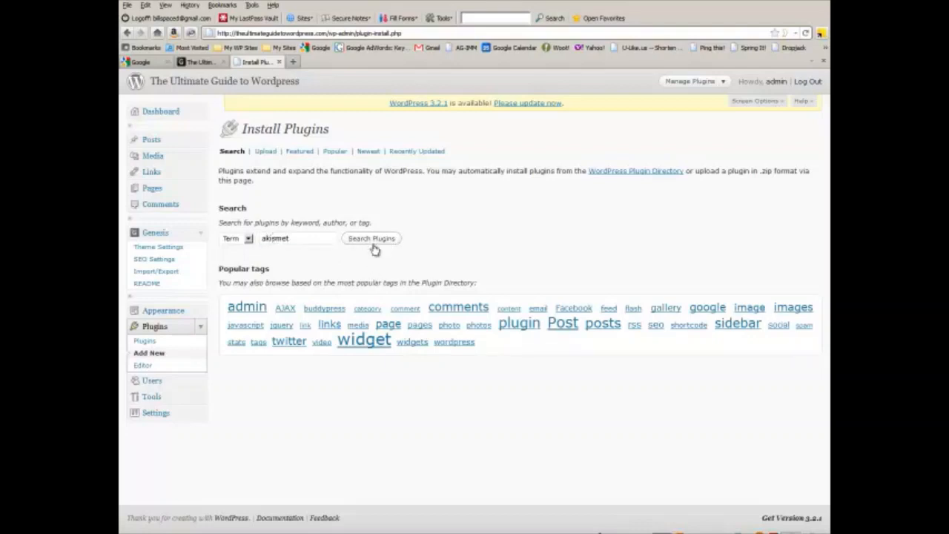
left_click(373, 239)
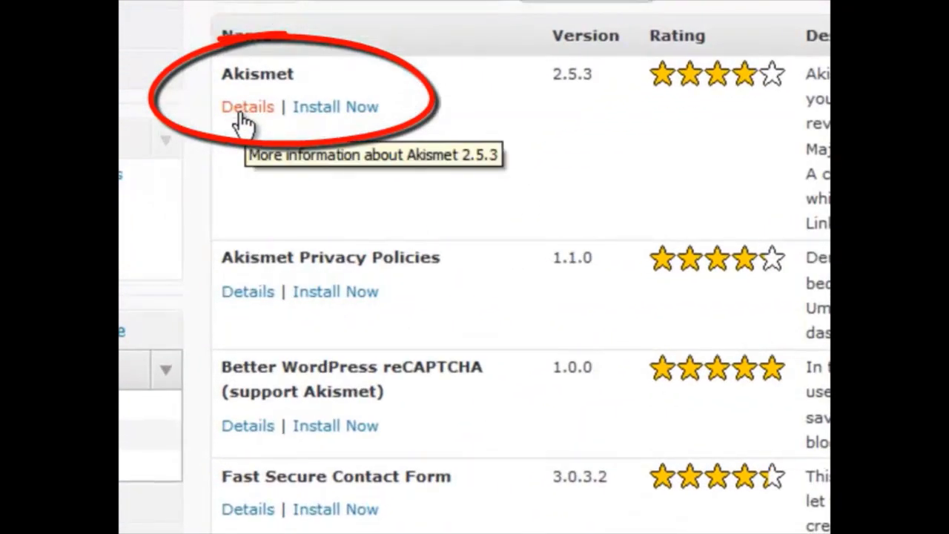
Install Akismet 2.5.3 from the search results and activate it.
left_click(324, 112)
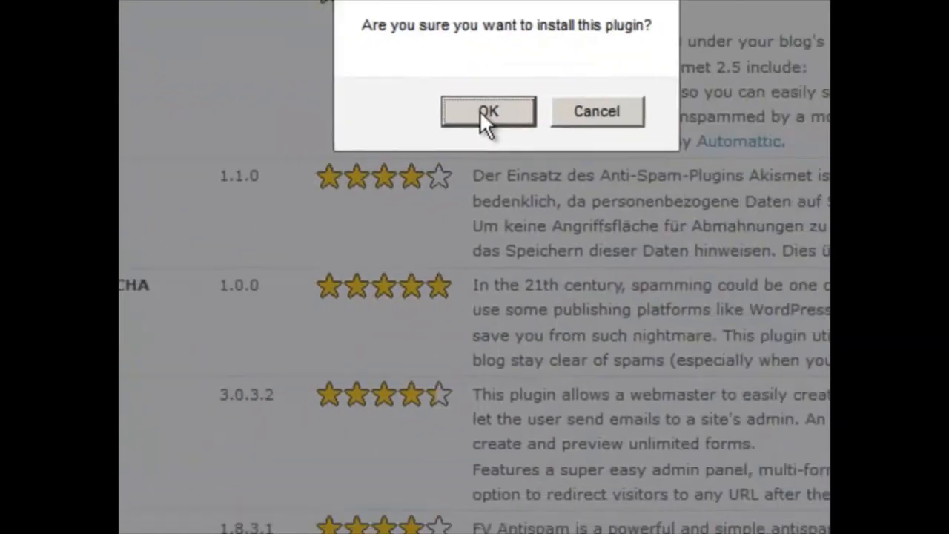
left_click(487, 111)
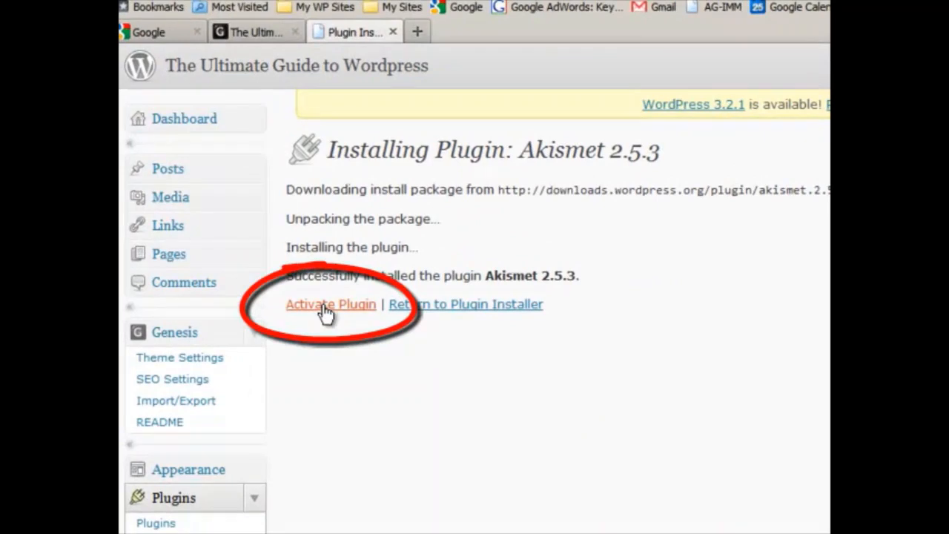
left_click(326, 306)
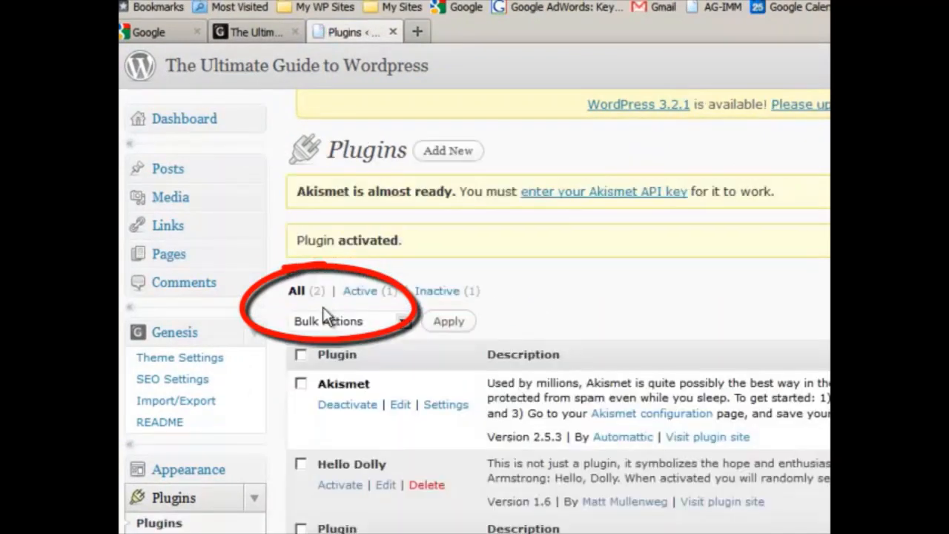
Open the Akismet settings and try to save an API key pasted into the Akismet API Key field.
left_click(448, 406)
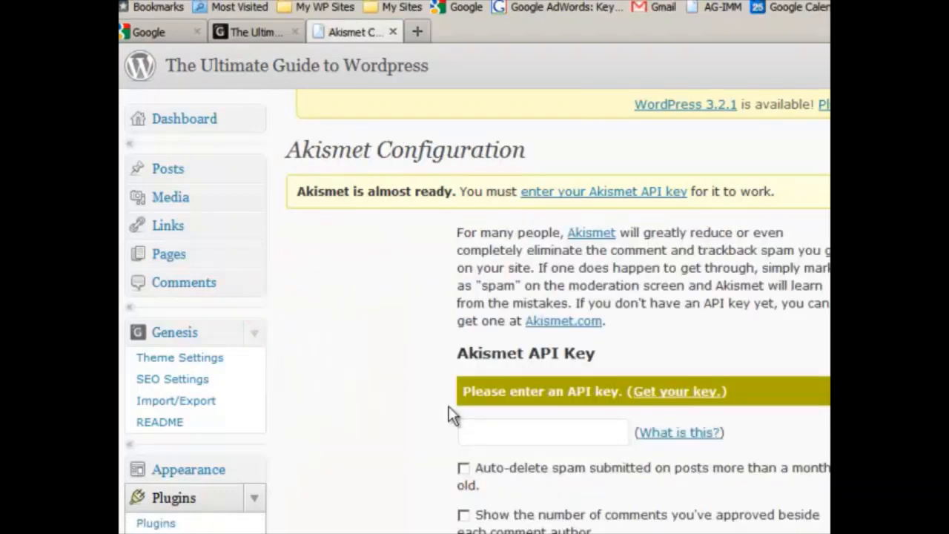
left_click(506, 437)
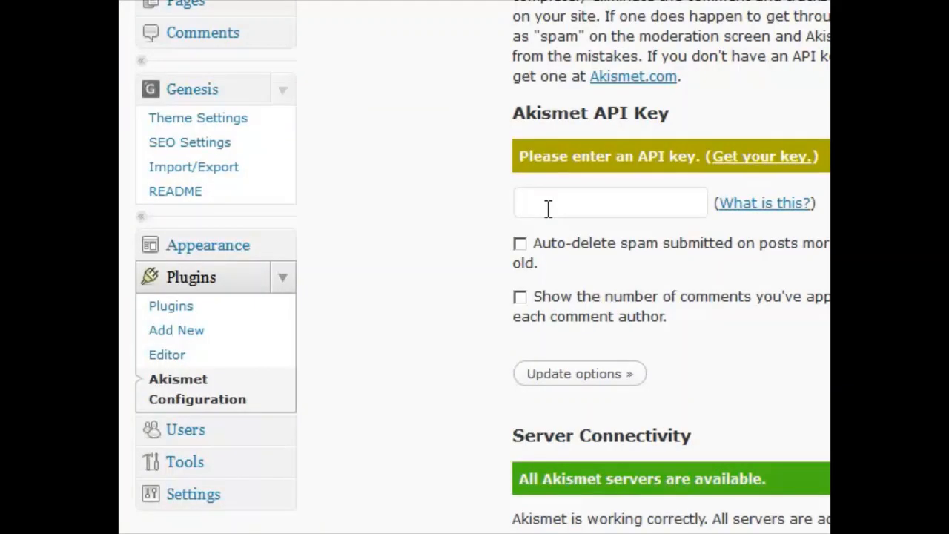
key("ctrl+v")
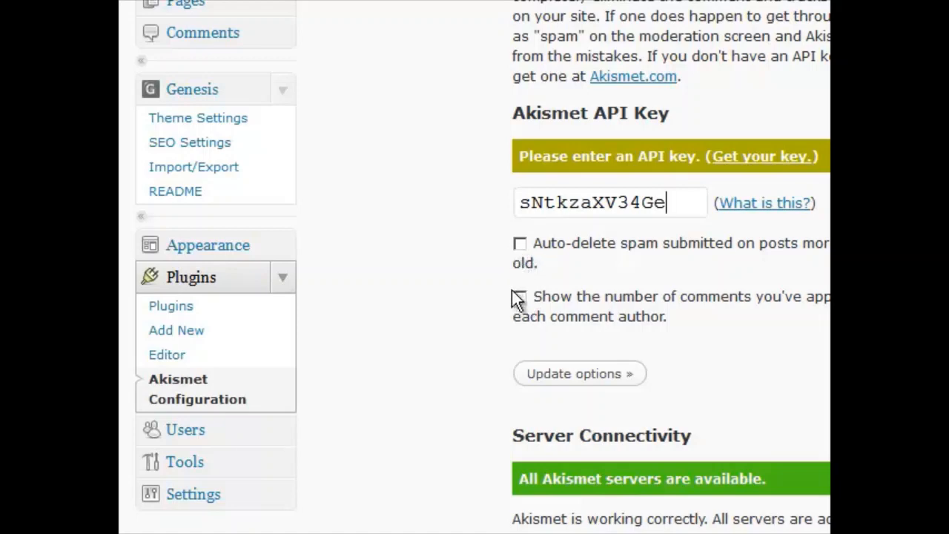
left_click(581, 377)
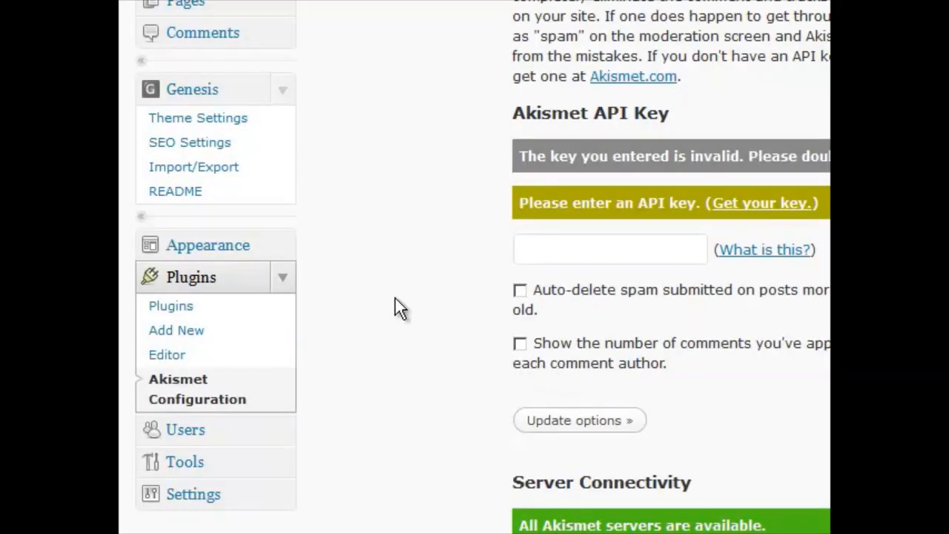
Delete the Hello Dolly plugin and its files from the installed plugins.
left_click(177, 307)
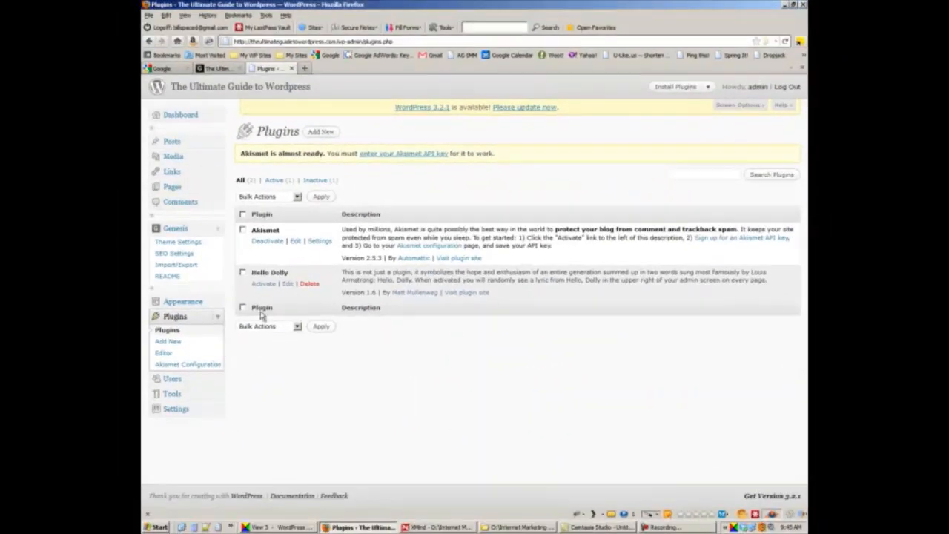
left_click(310, 284)
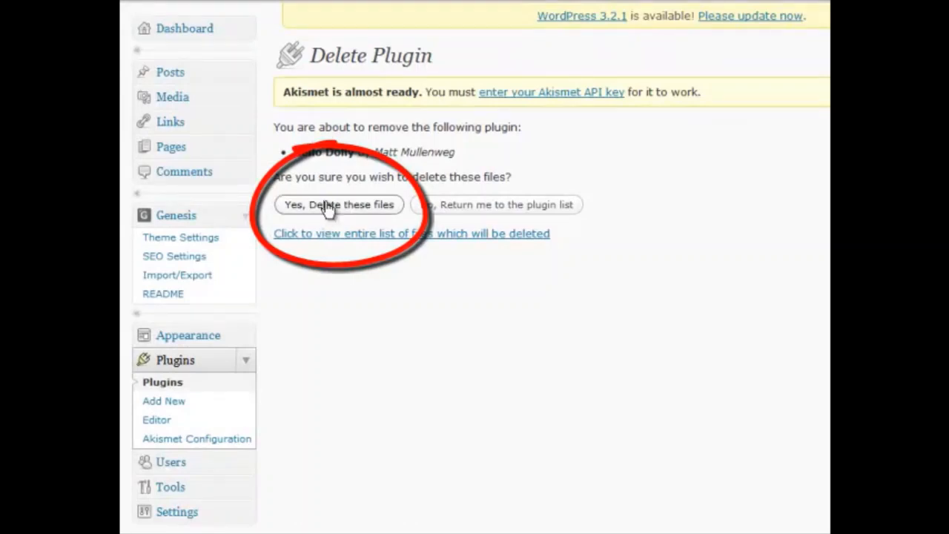
left_click(327, 209)
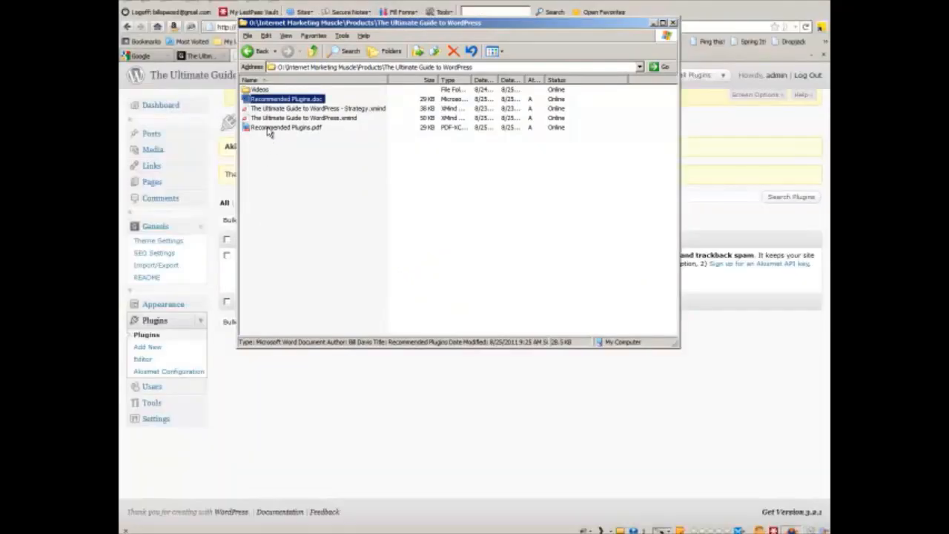
Open Recommended Plugins.pdf and follow its all-in-one-seo-pack link, trusting the linked site.
left_click(269, 129)
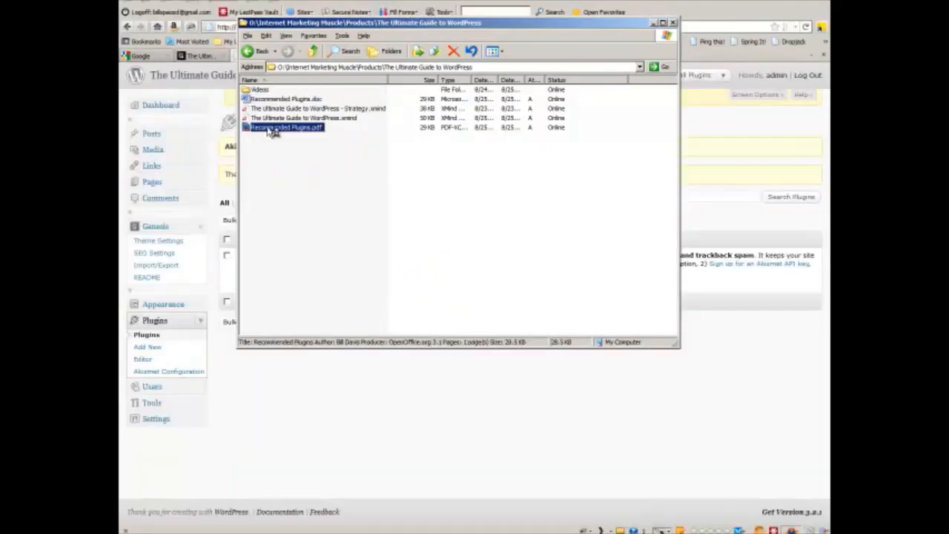
double_click(271, 129)
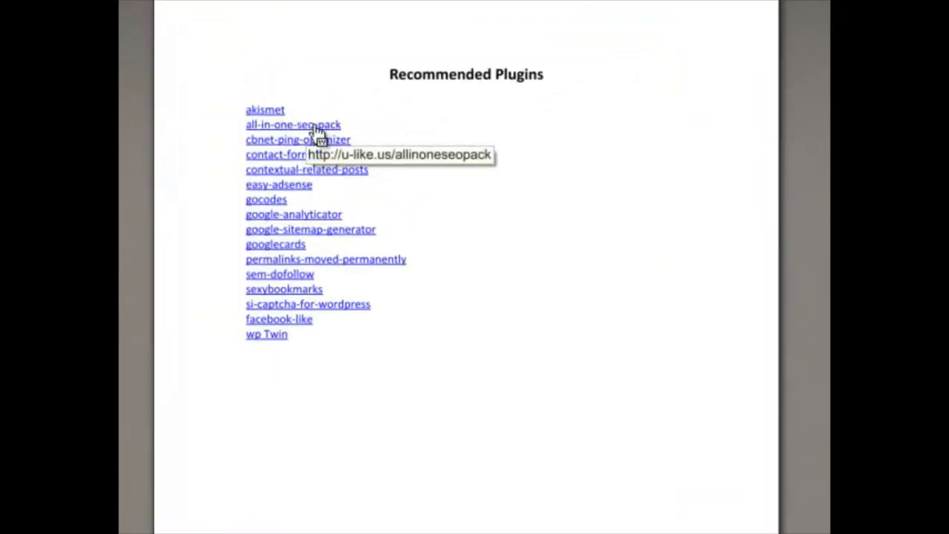
left_click(316, 126)
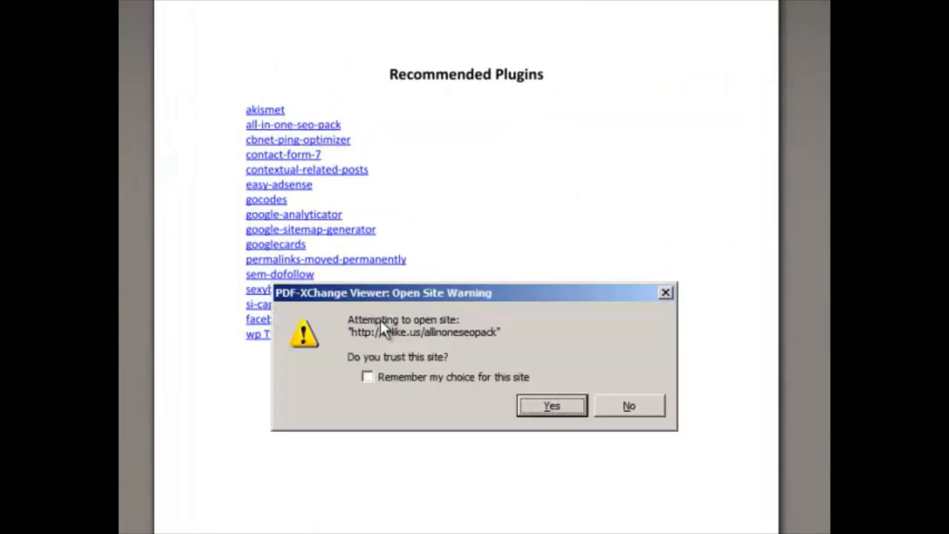
left_click(550, 406)
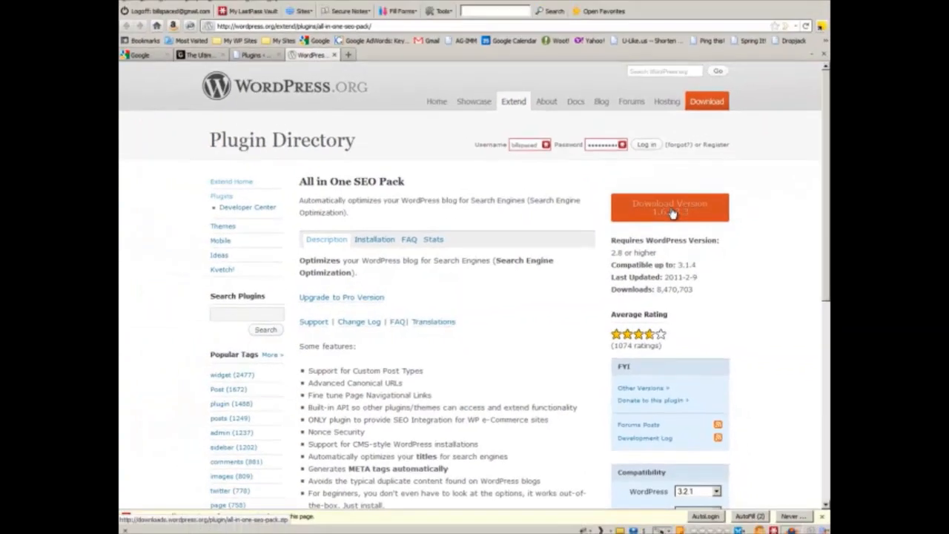
Download all-in-one-seo-pack.zip from the Plugin Directory and open the folder containing the saved file.
left_click(671, 180)
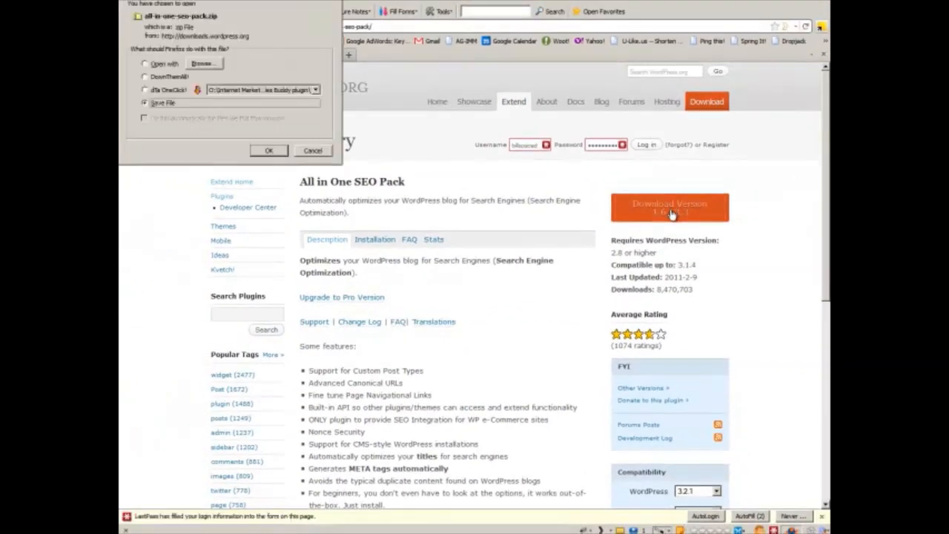
left_click(270, 150)
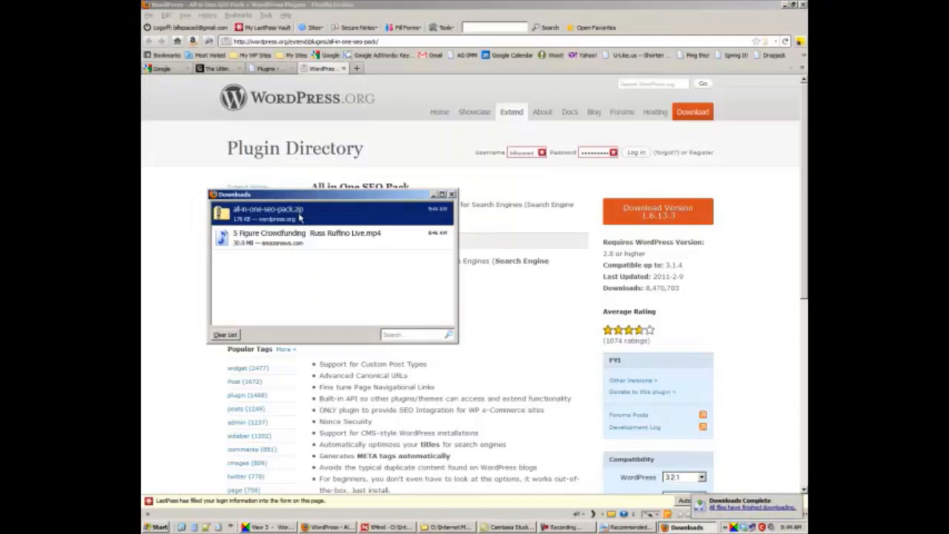
right_click(301, 217)
left_click(318, 236)
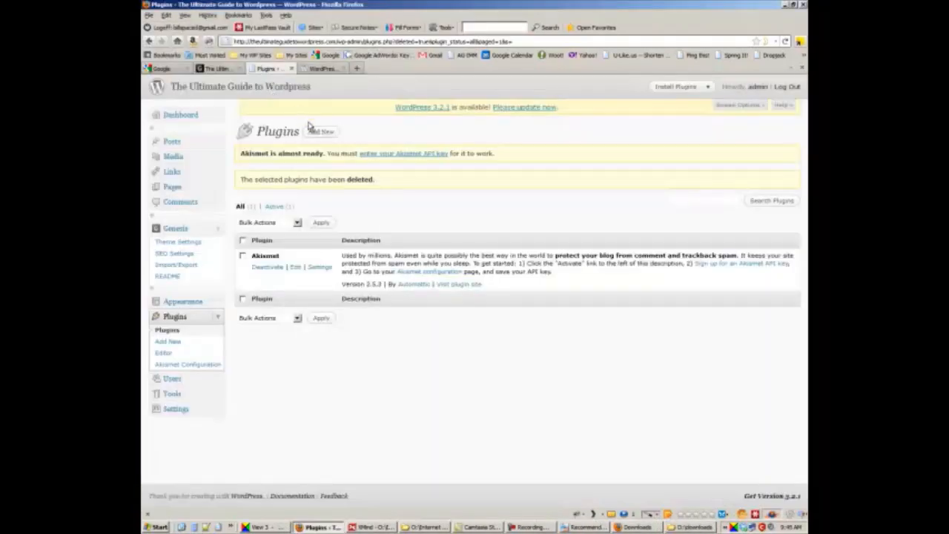
Install the plugin by uploading all-in-one-seo-pack.zip from the desktop, and activate it.
left_click(324, 132)
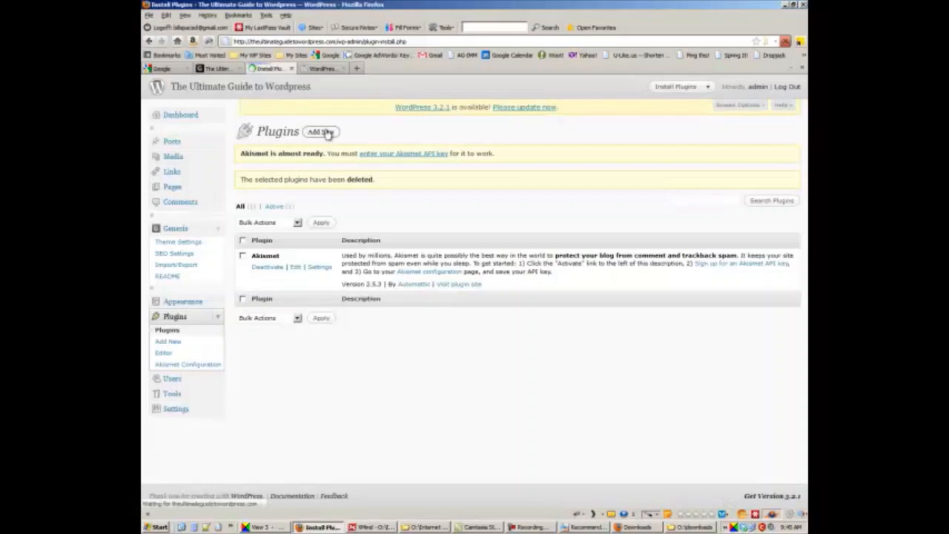
left_click(279, 184)
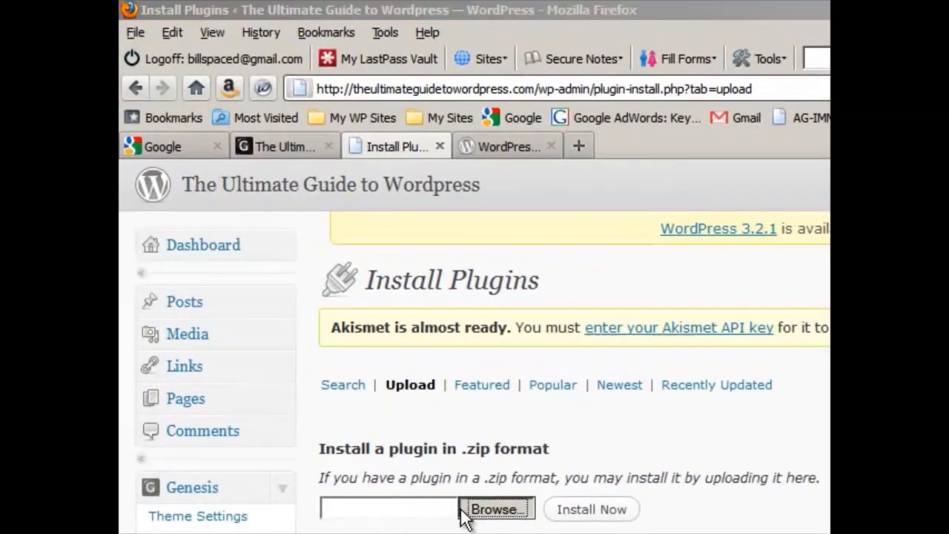
left_click(461, 510)
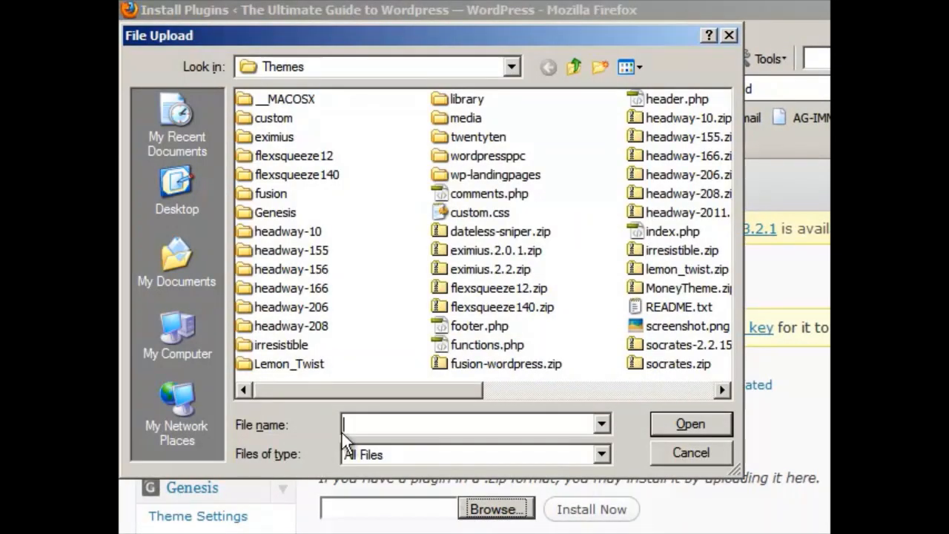
left_click(185, 196)
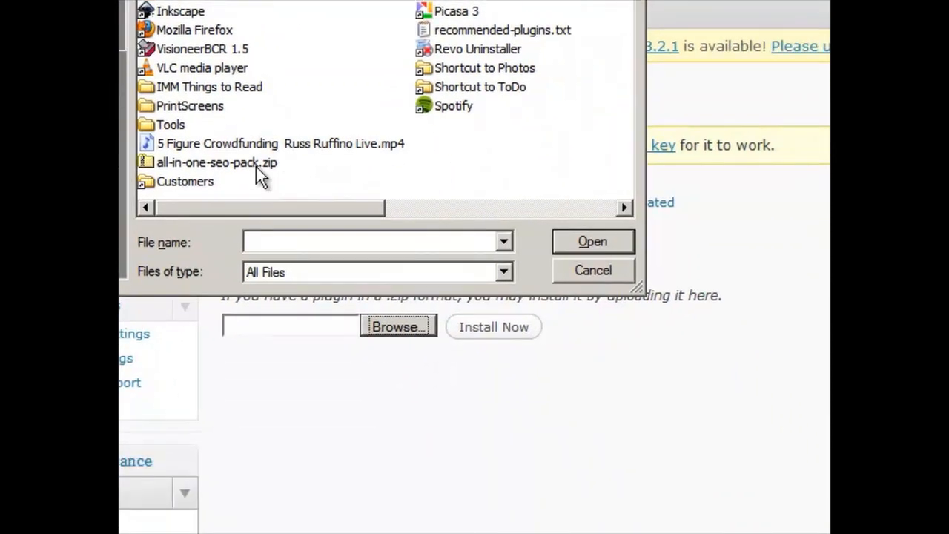
left_click(343, 346)
left_click(545, 157)
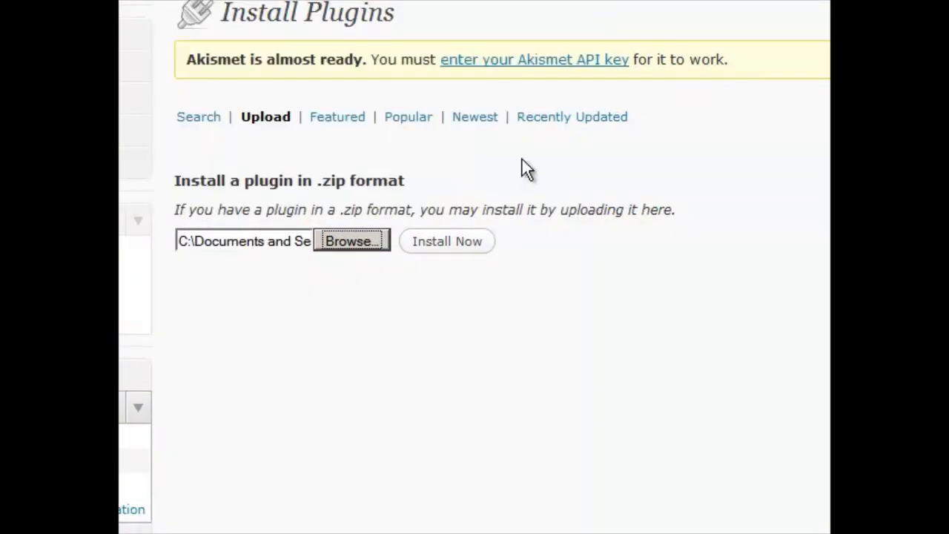
left_click(444, 244)
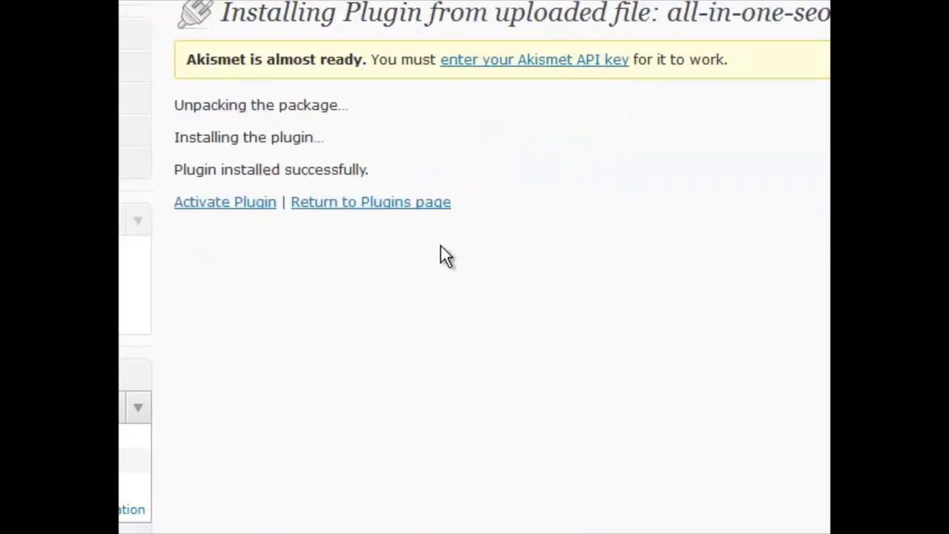
left_click(187, 205)
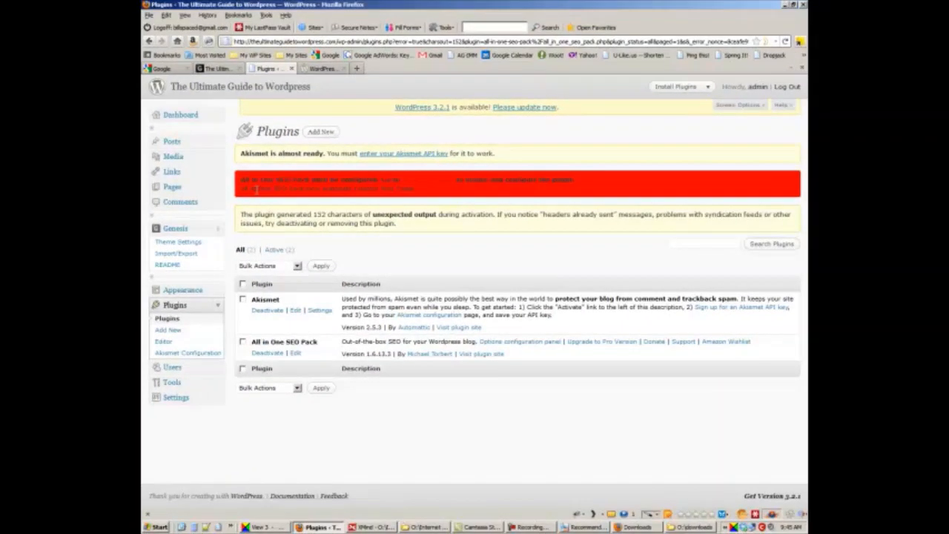
Open the All in One SEO Pack configuration page and set the Plugin Status to Enabled.
left_click(443, 186)
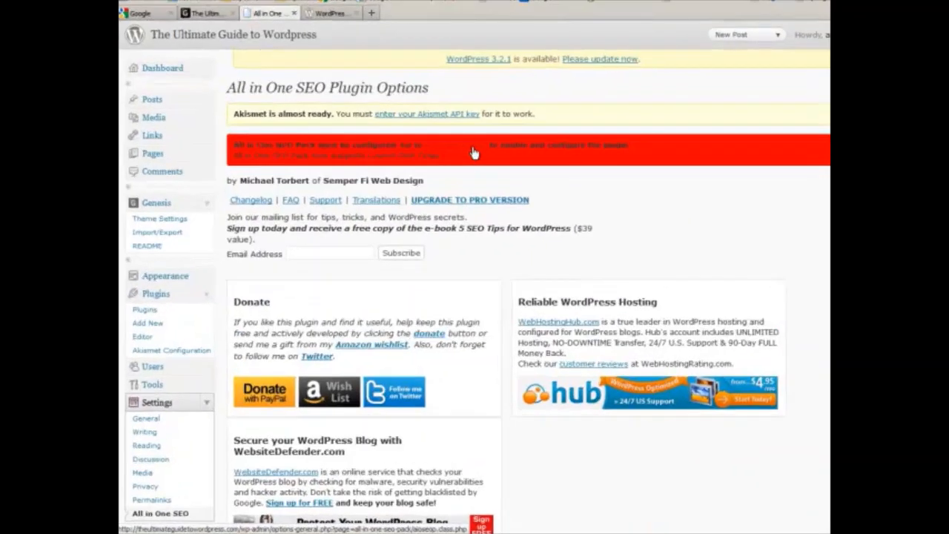
scroll(445, 192, "down", 8)
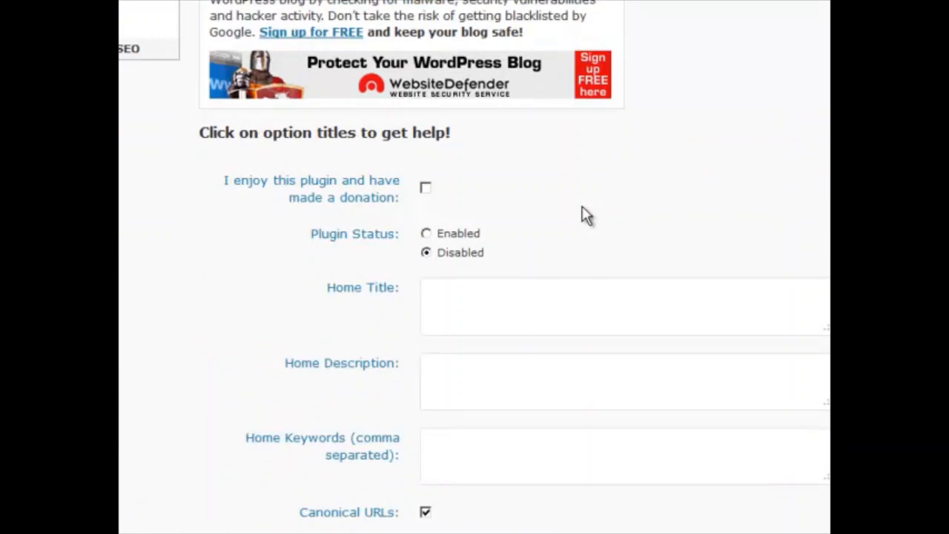
scroll(582, 215, "down", 3)
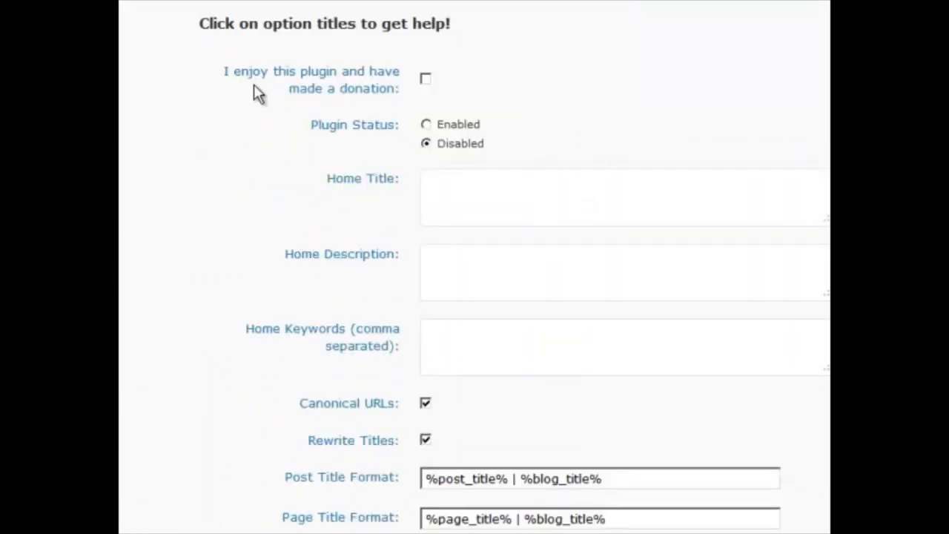
left_click(425, 79)
left_click(426, 79)
left_click(426, 126)
Review the Home Title, Home Description and Home Keywords fields and the remaining All in One SEO options.
left_click(452, 192)
left_click(451, 259)
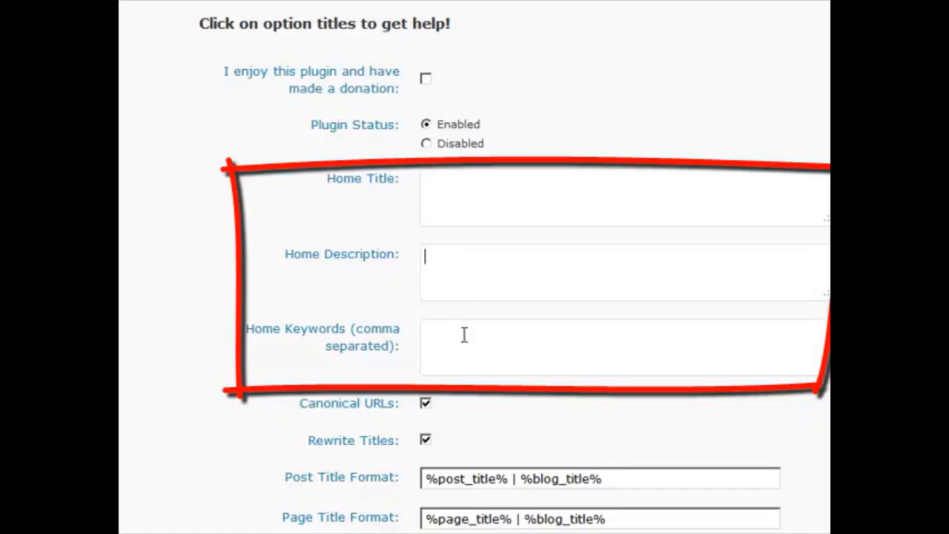
left_click(456, 354)
left_click(467, 193)
left_click(462, 262)
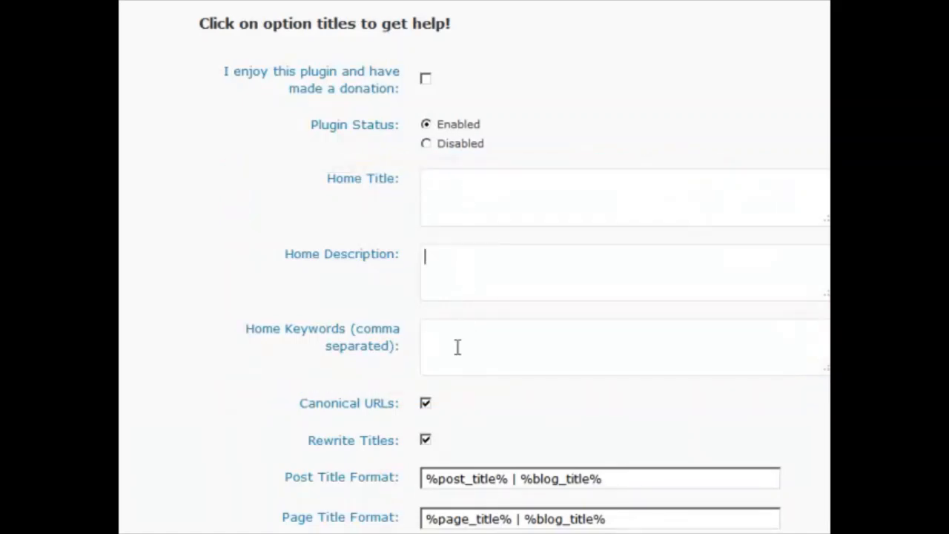
left_click(457, 347)
scroll(652, 335, "down", 10)
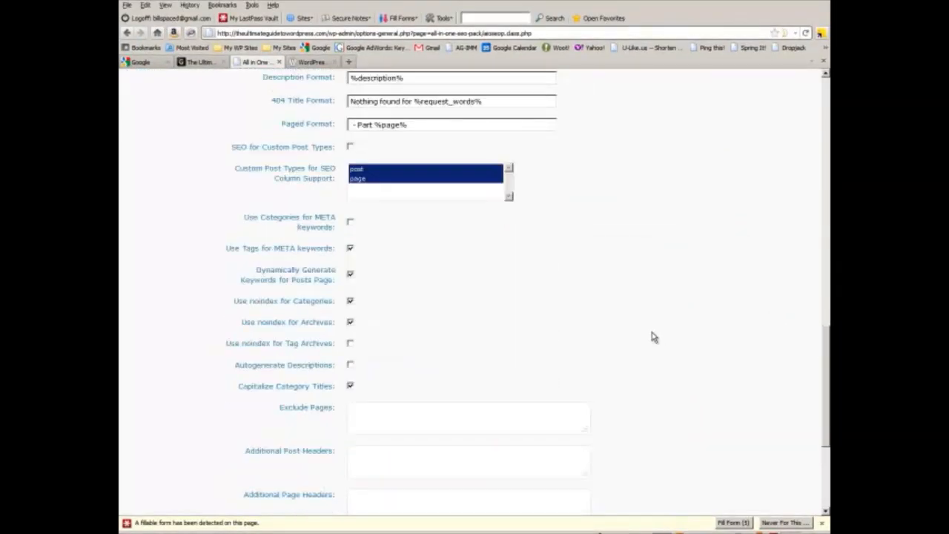
scroll(651, 337, "down", 3)
scroll(652, 337, "up", 15)
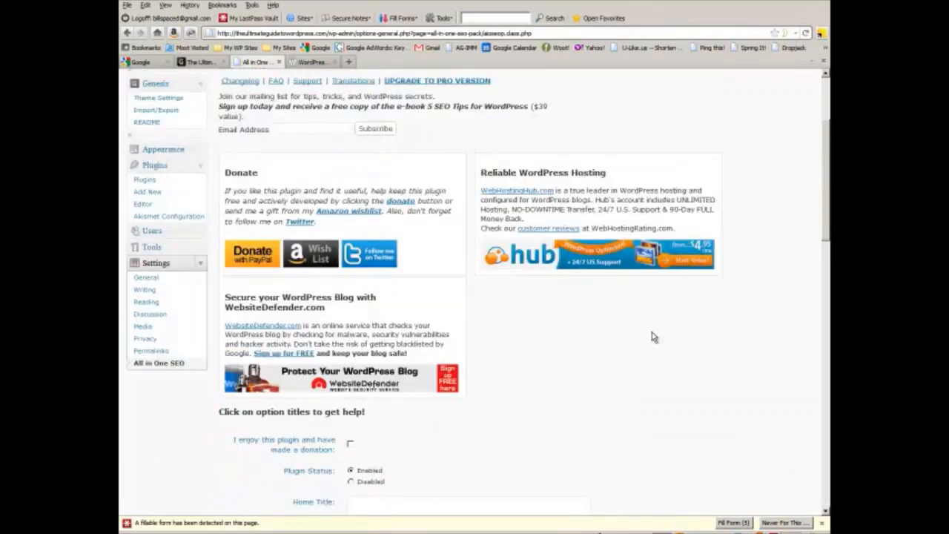
scroll(652, 338, "down", 5)
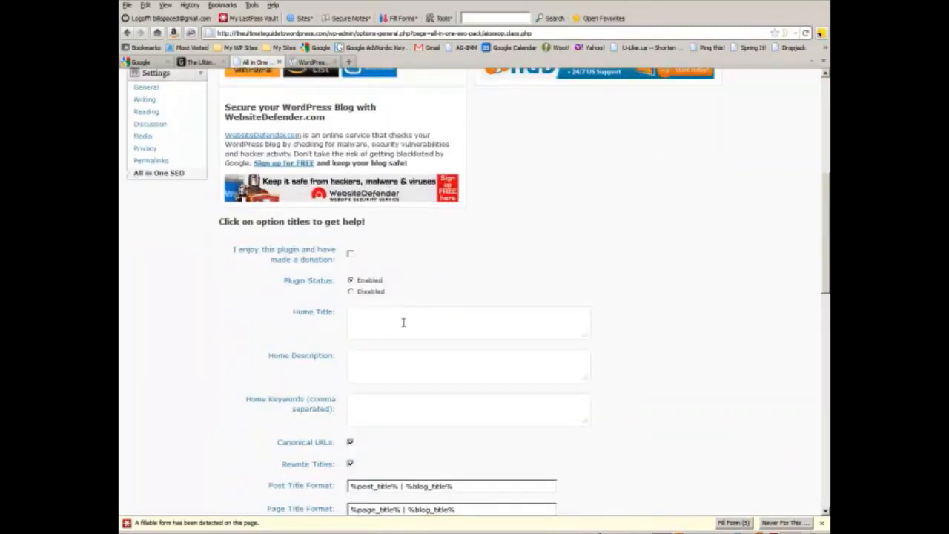
Set the Home Title to "The Ultimate Guide to WordPress".
left_click(403, 322)
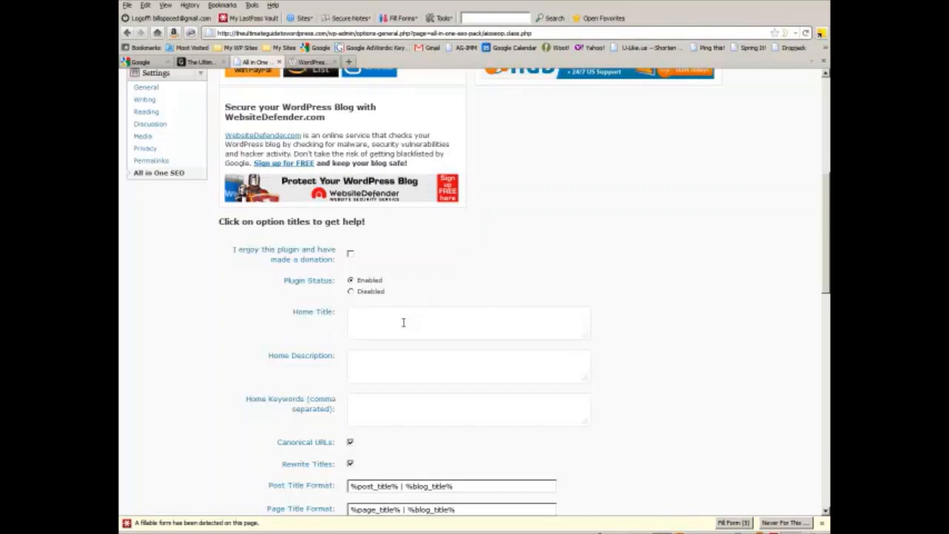
type("The U")
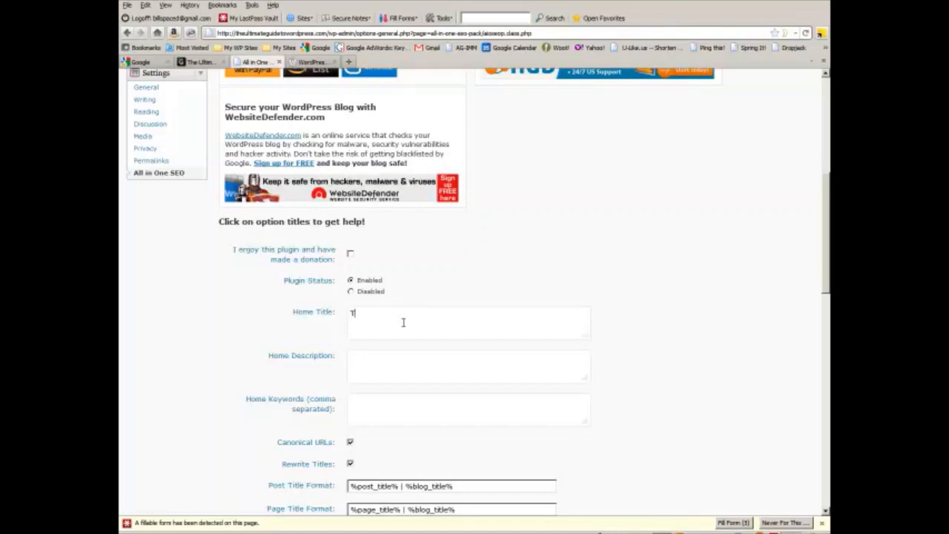
type("ltimate ")
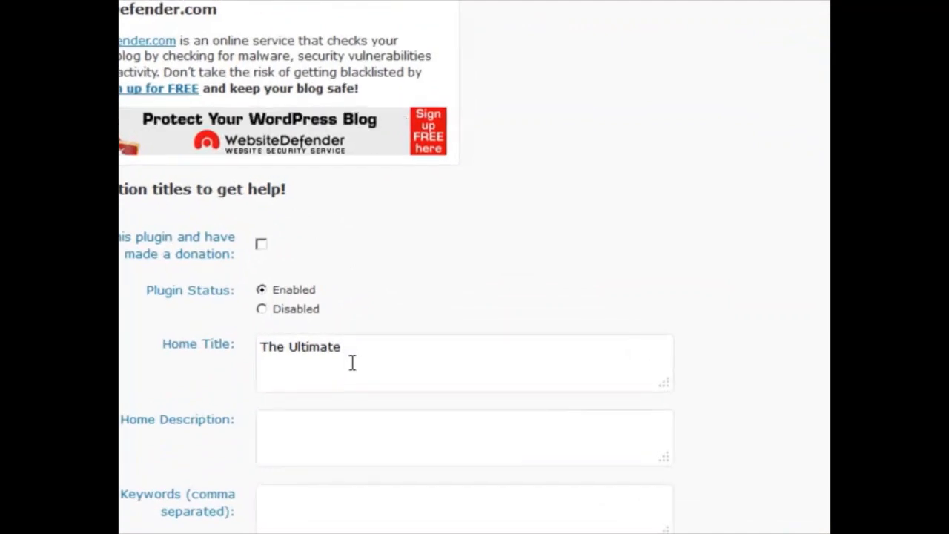
type("Guide to WordPress")
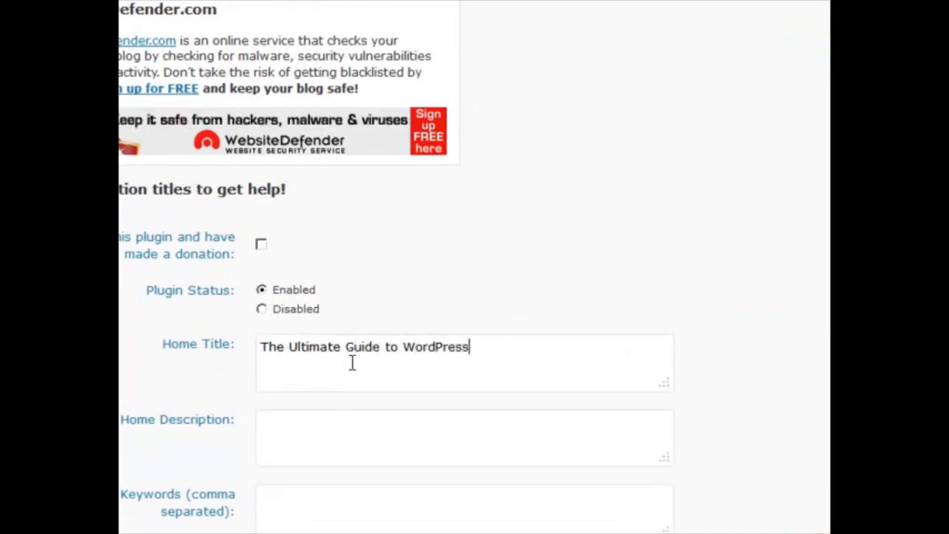
left_click(379, 462)
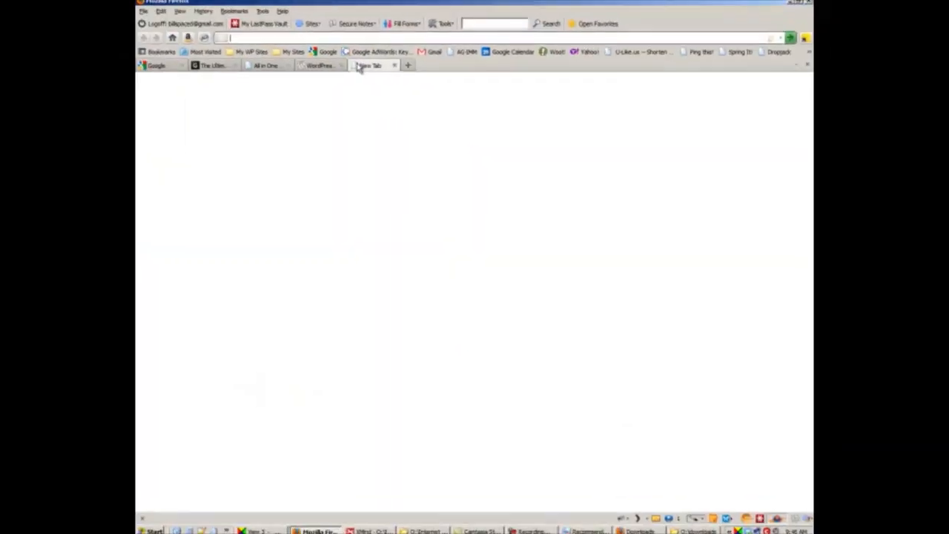
Open Google in a new browser tab and search for "wordpress".
type("g")
key("Down")
key("Return")
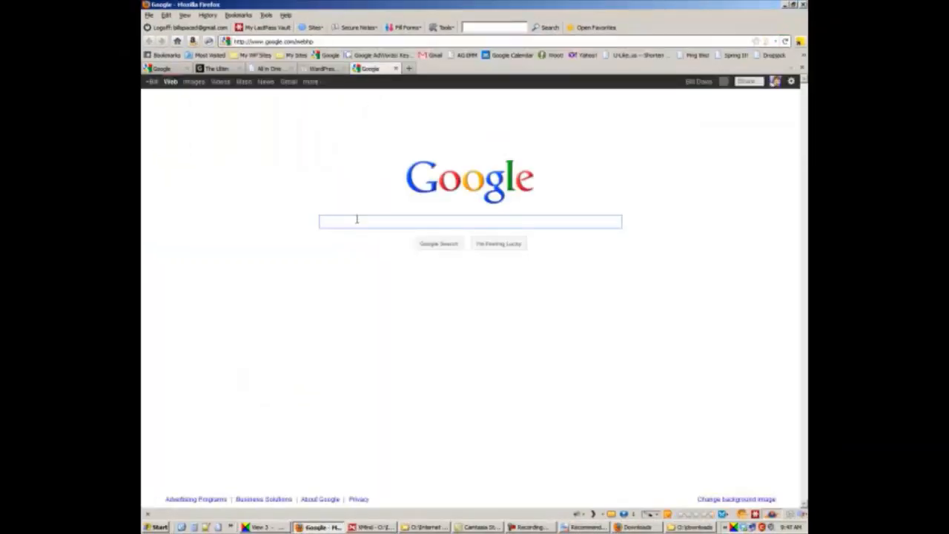
type("wordpress")
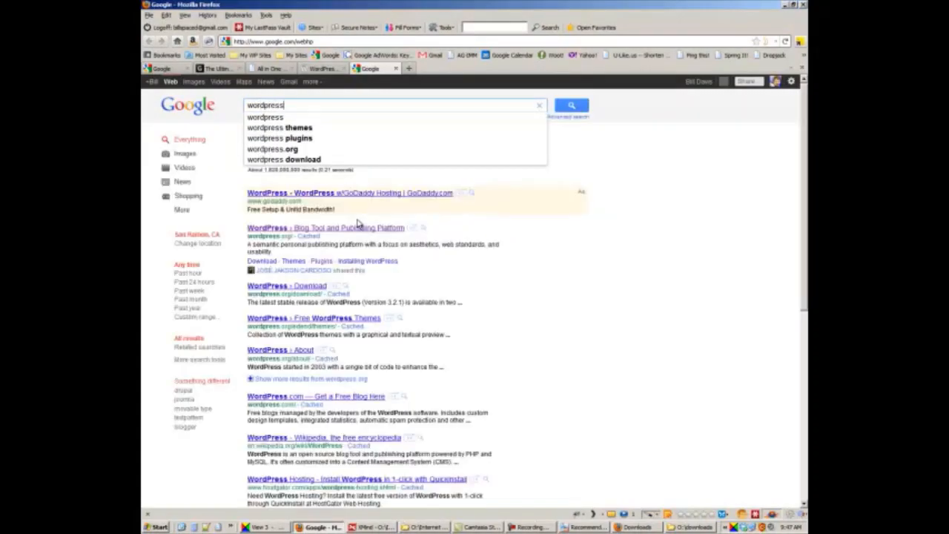
key("Return")
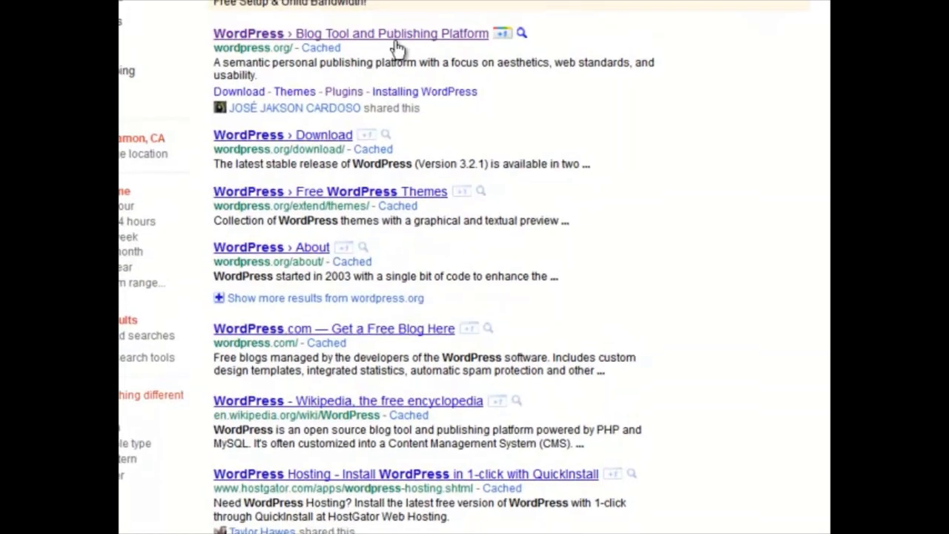
Examine the address and description text under the wordpress.org and WordPress Download search results.
left_click_drag(215, 61, 286, 86)
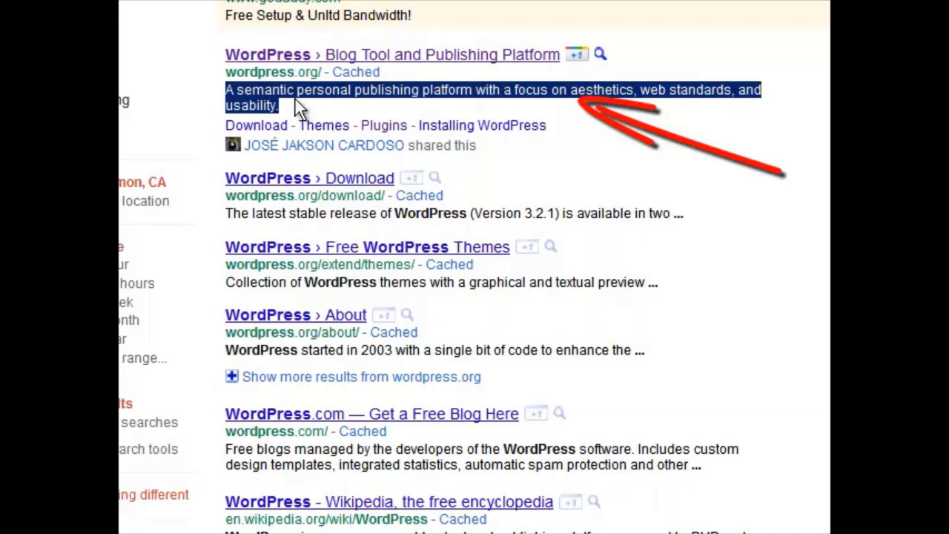
left_click_drag(222, 71, 385, 84)
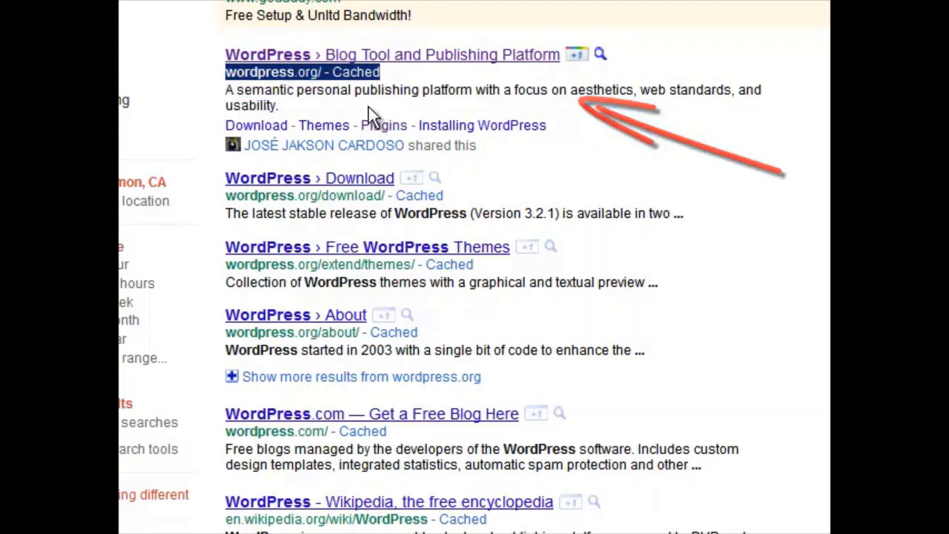
left_click_drag(337, 111, 224, 96)
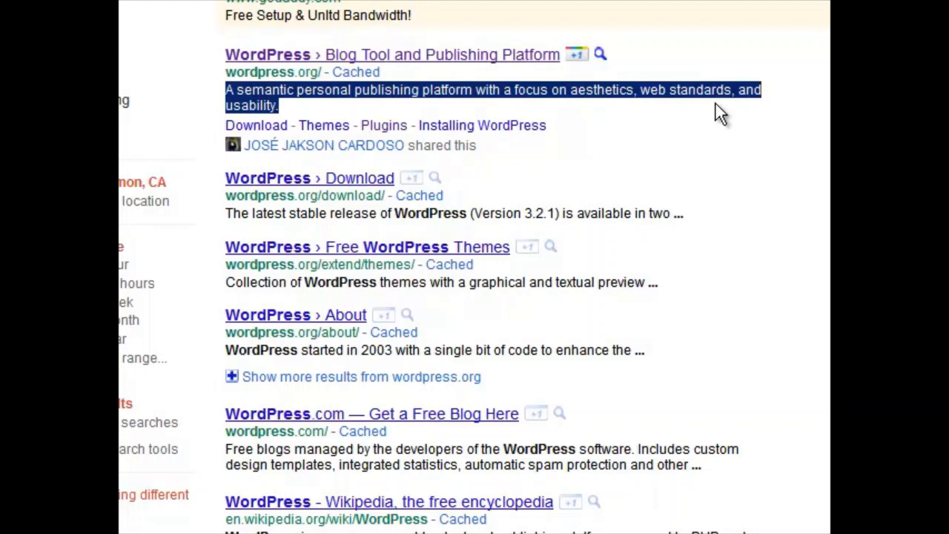
left_click(628, 100, "shift")
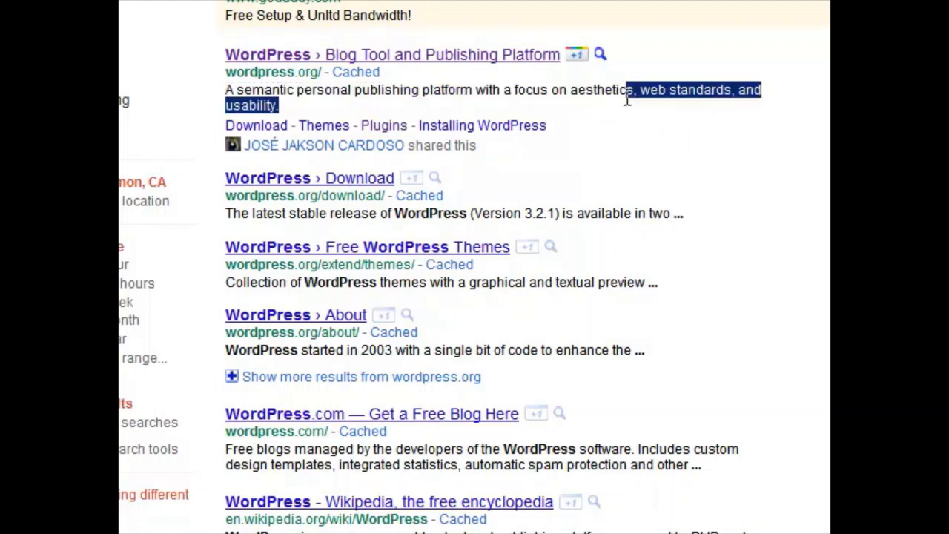
left_click(620, 103)
left_click_drag(225, 213, 710, 209)
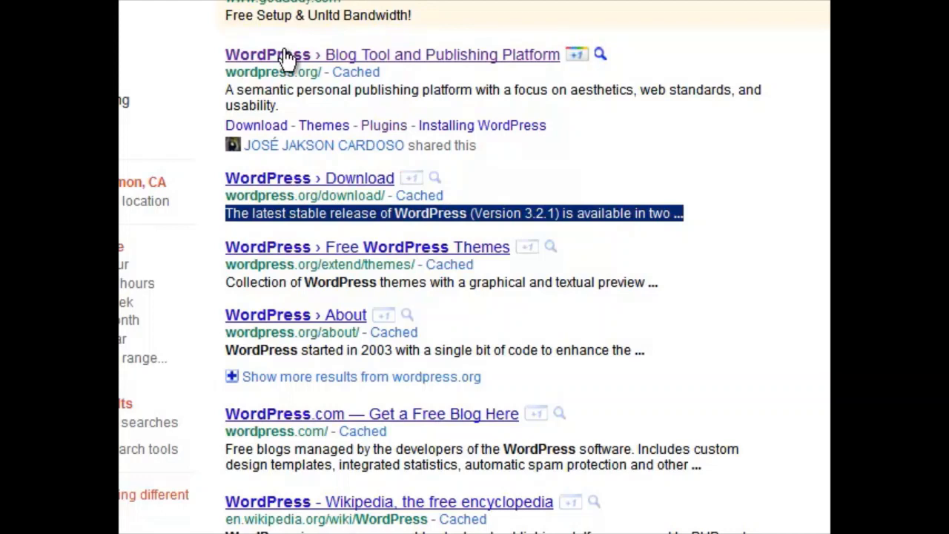
left_click(740, 213)
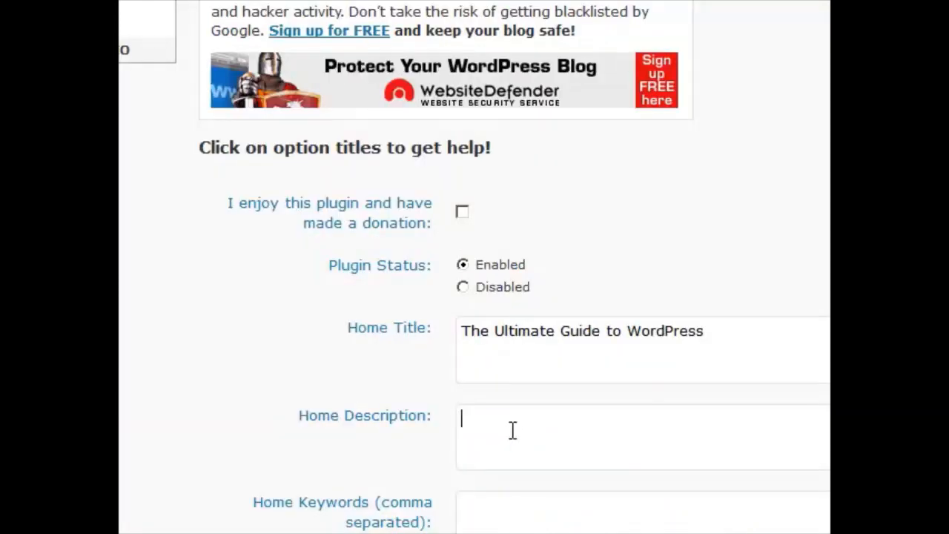
Set the Home Description to "Everything you want to know about Wordpress--installation, configuration, use, backing up, addons, etc.".
type("Everything you want to ikno")
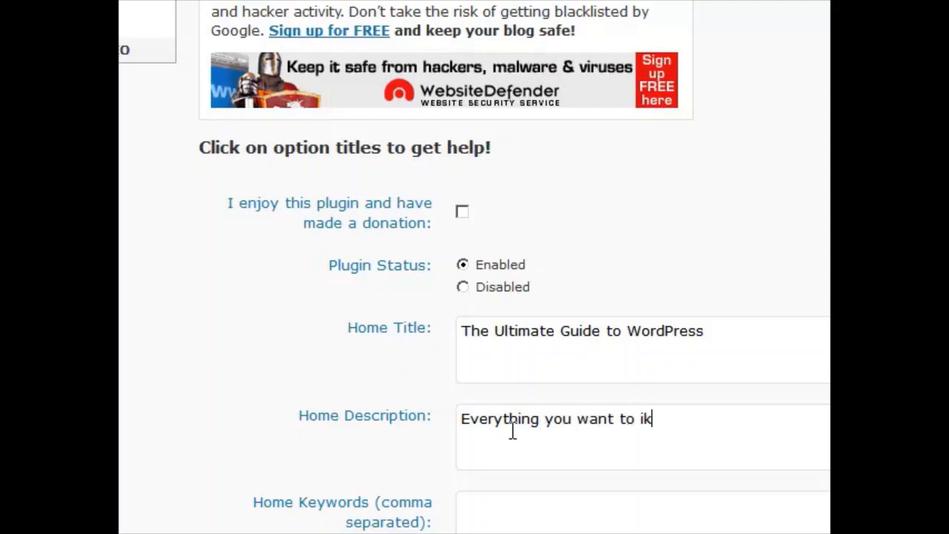
key("BackSpace")
key("BackSpace")
key("BackSpace")
key("BackSpace")
type("know about Wordpress")
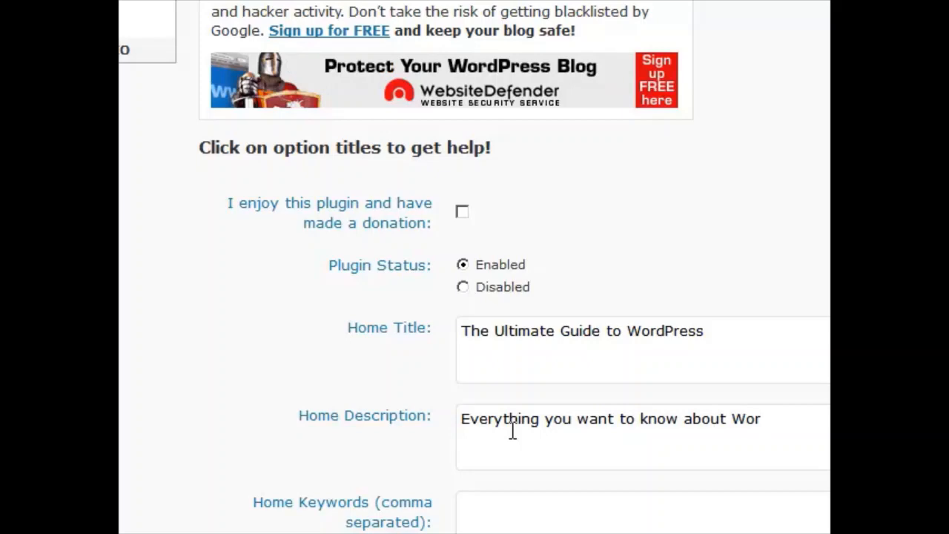
key("BackSpace")
key("BackSpace")
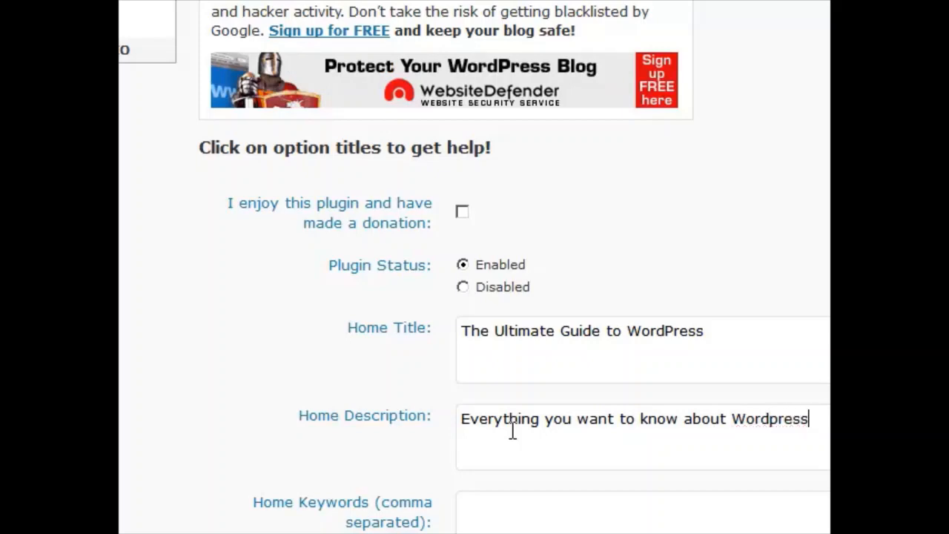
type("s")
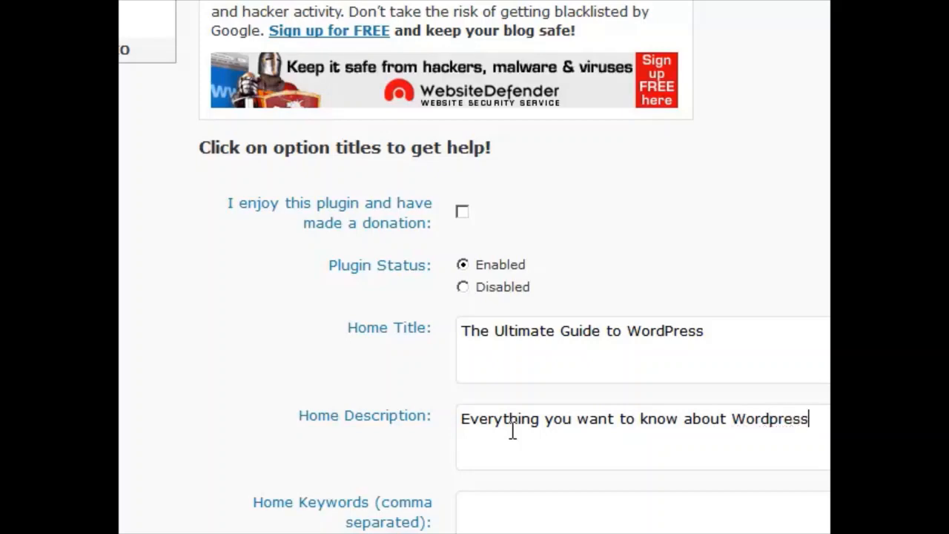
type("--c instat")
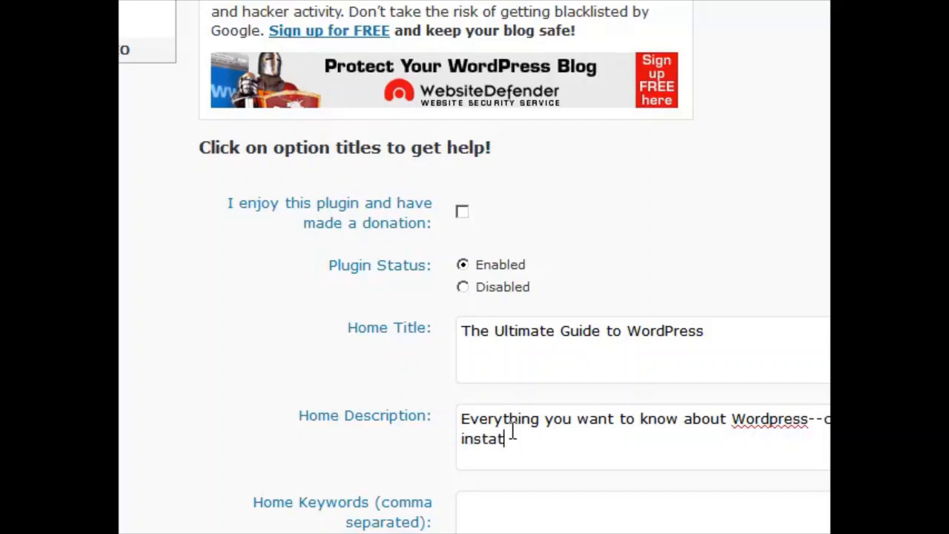
key("BackSpace")
key("BackSpace")
key("BackSpace")
key("BackSpace")
key("BackSpace")
key("BackSpace")
key("BackSpace")
key("BackSpace")
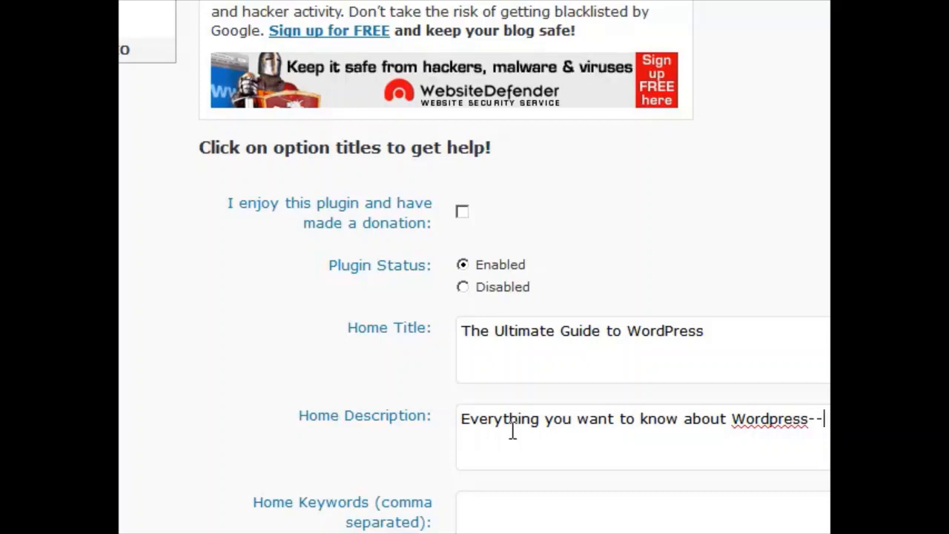
type("ion, configuratio")
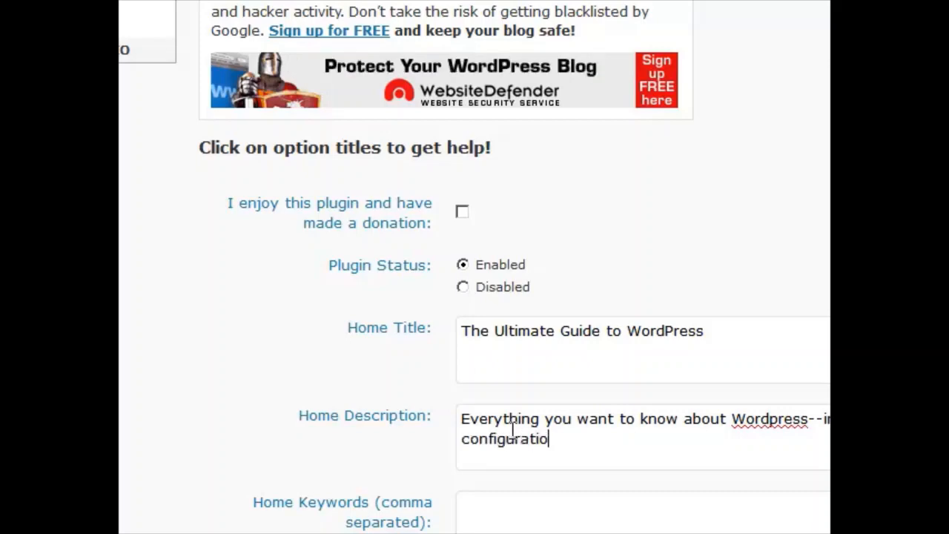
type("n, use, back")
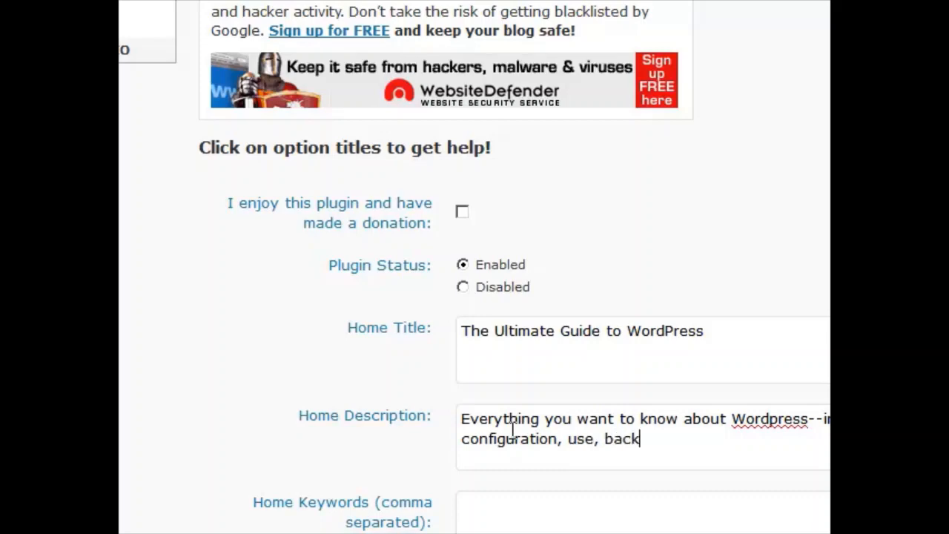
type("ing up, ")
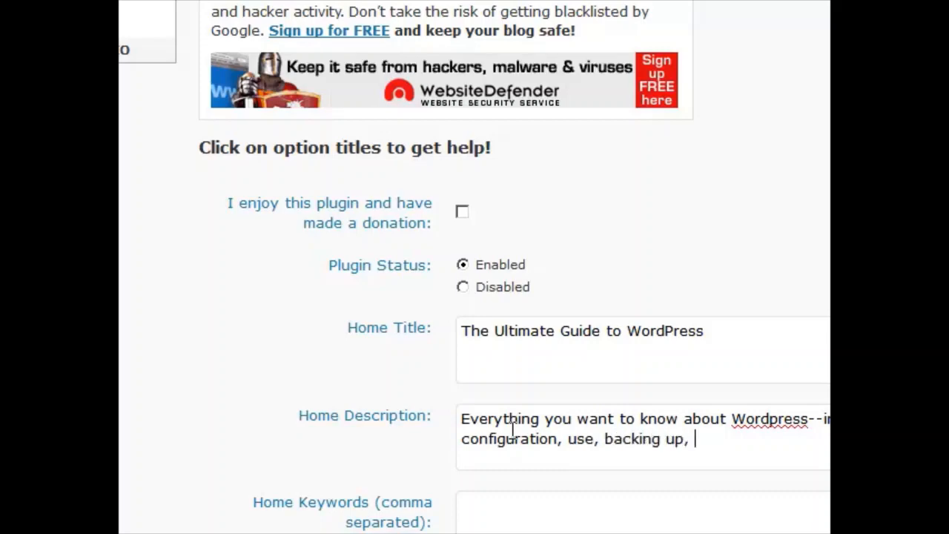
type("addons, et")
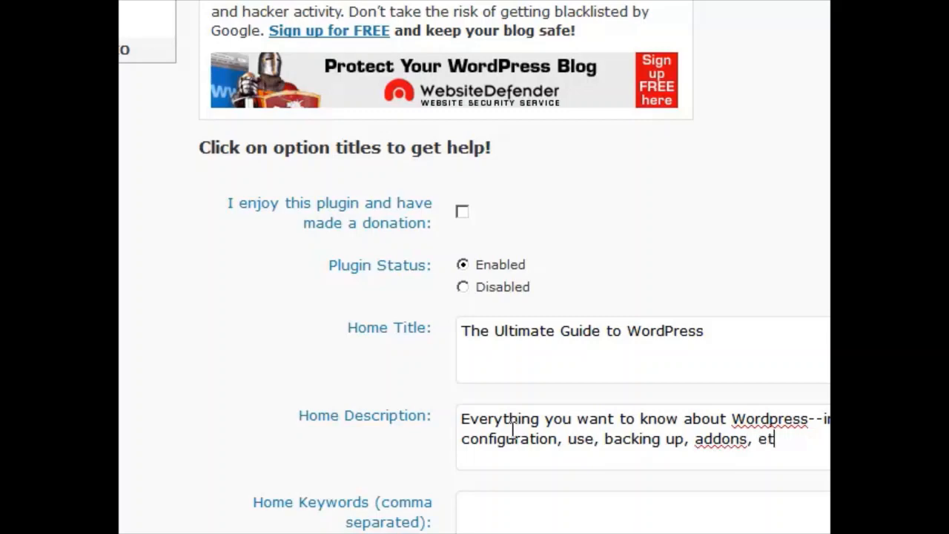
type("c.")
Set the Home Keywords to "WordPress, Guide to WordPress, Ultimate Guide to WordPress, how to use WordPress" and update the plugin options.
left_click(540, 530)
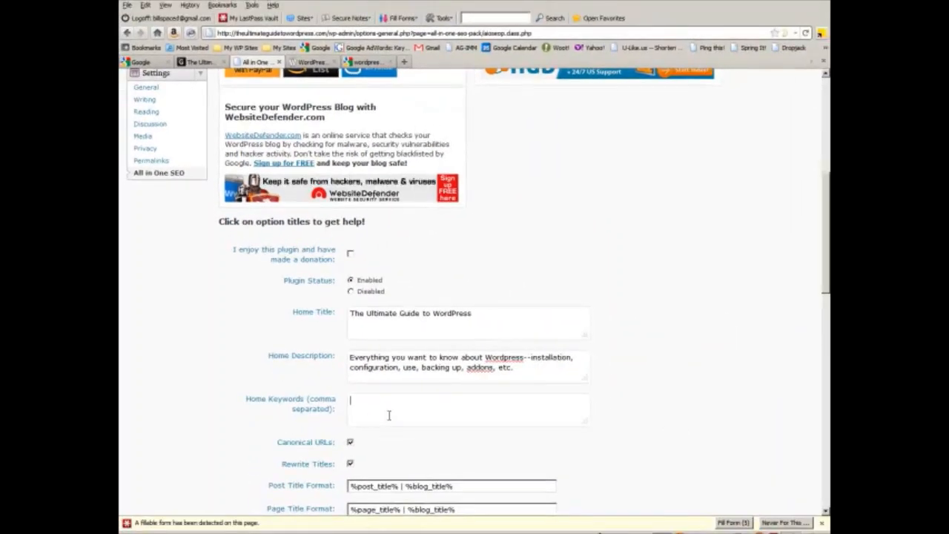
type("WordPress, Guide")
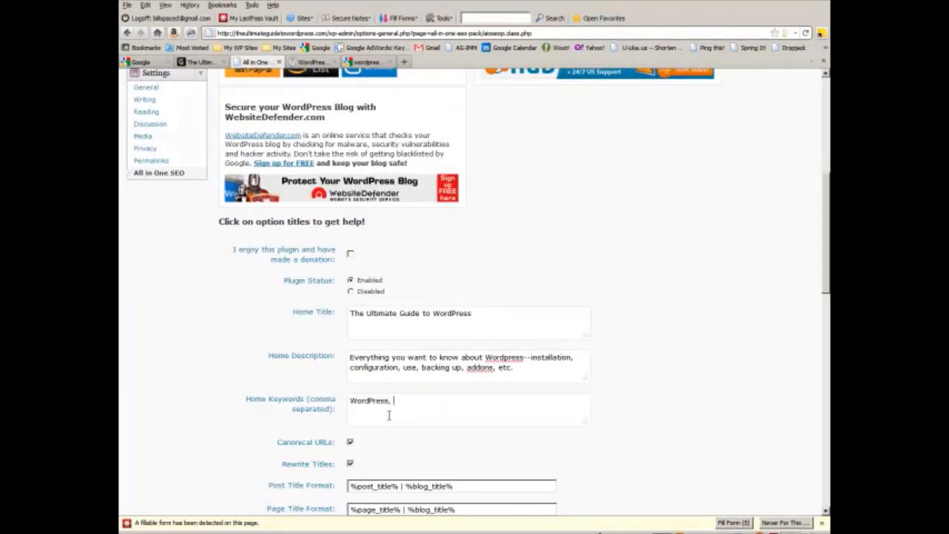
type(" to WordP")
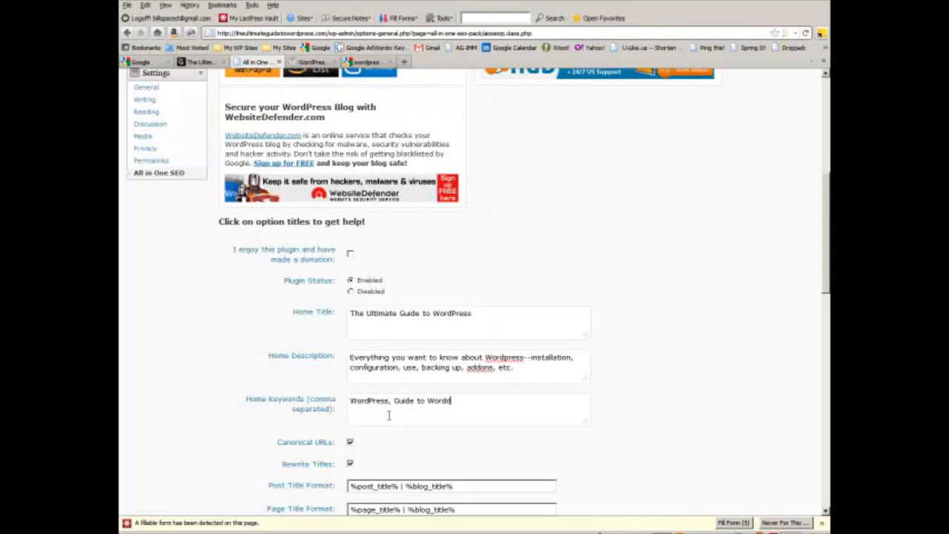
type("ress, Ultimate ")
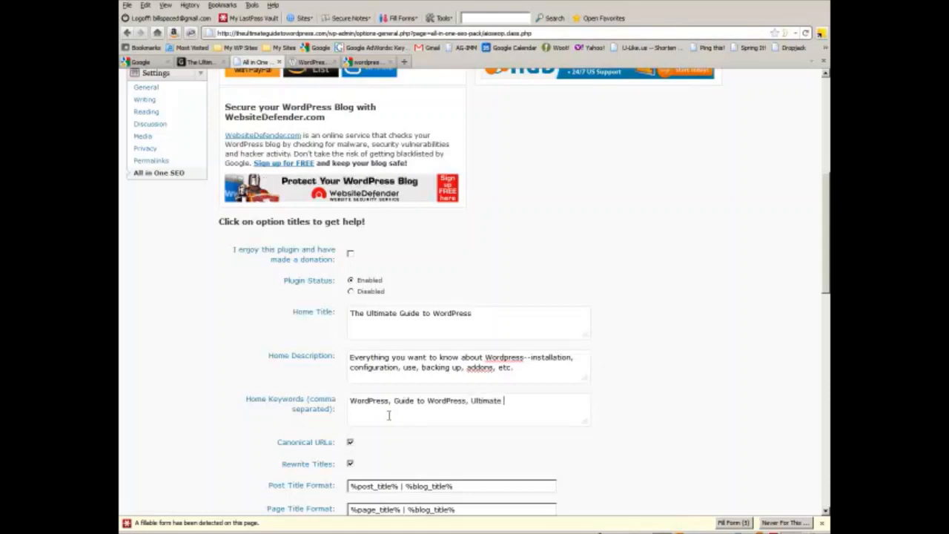
type("Guide to WordPress,")
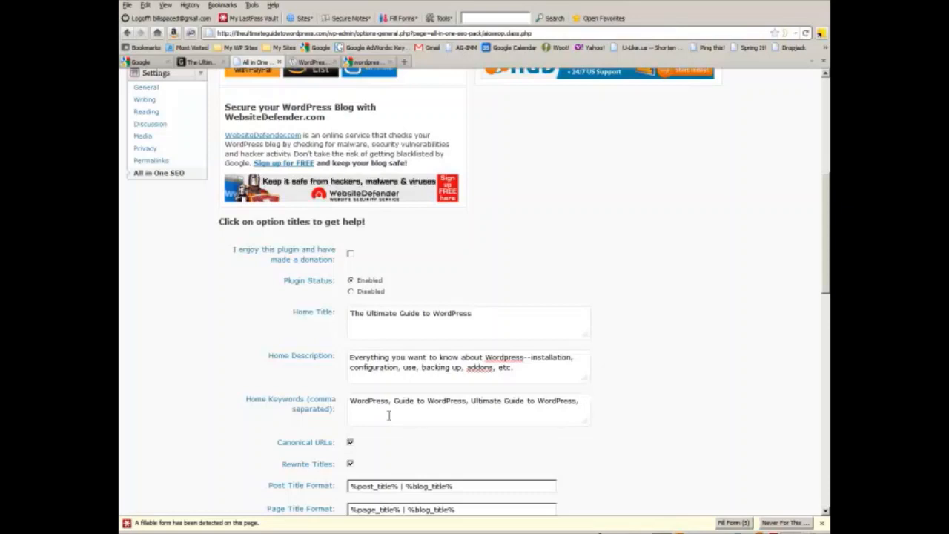
type(" how to use")
type("WordPress,")
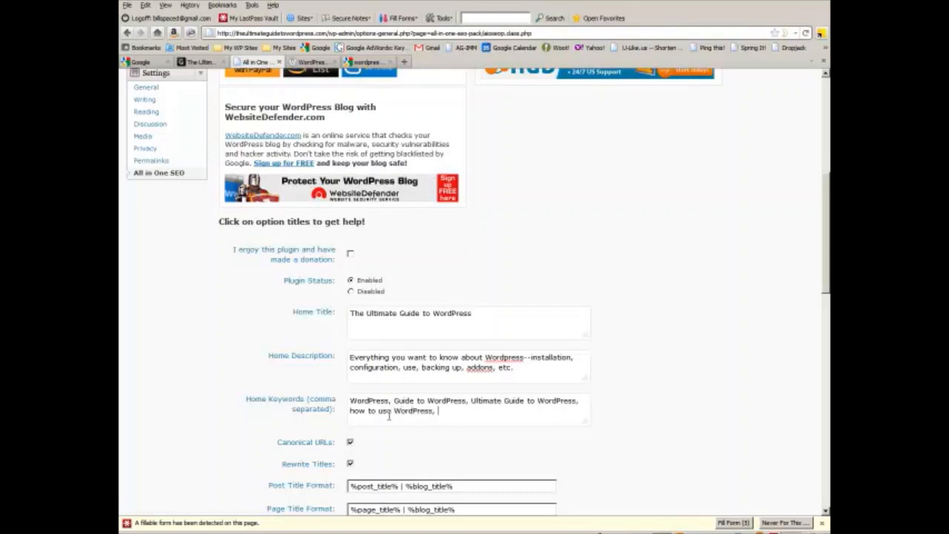
key("BackSpace")
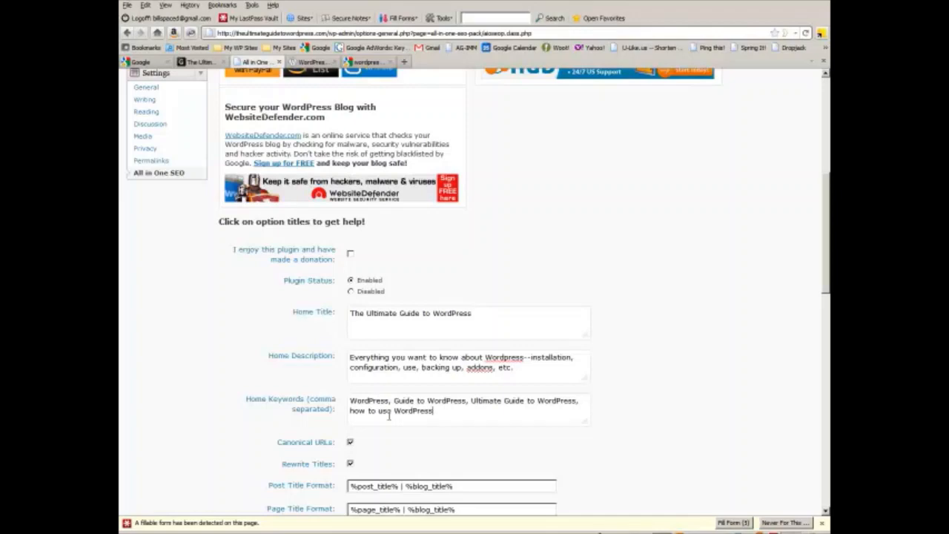
scroll(388, 415, "down", 15)
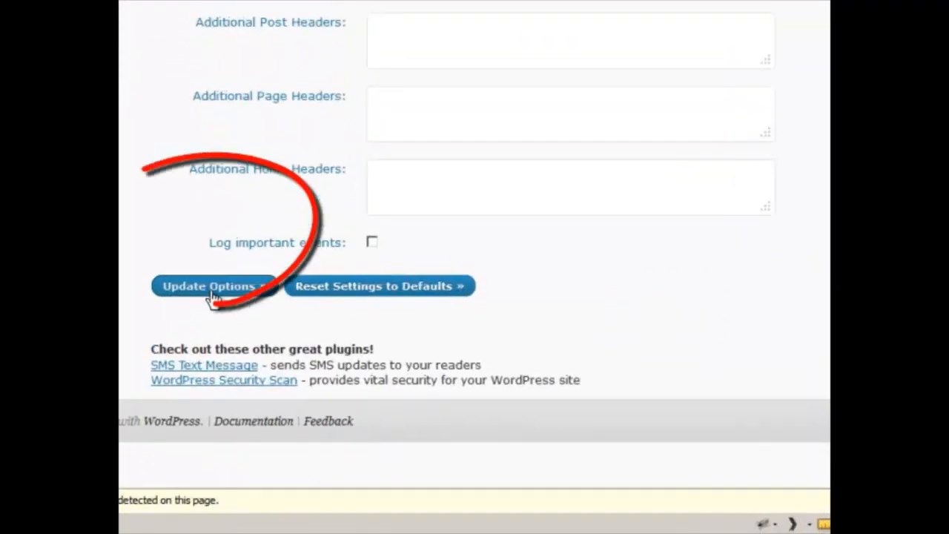
left_click(212, 292)
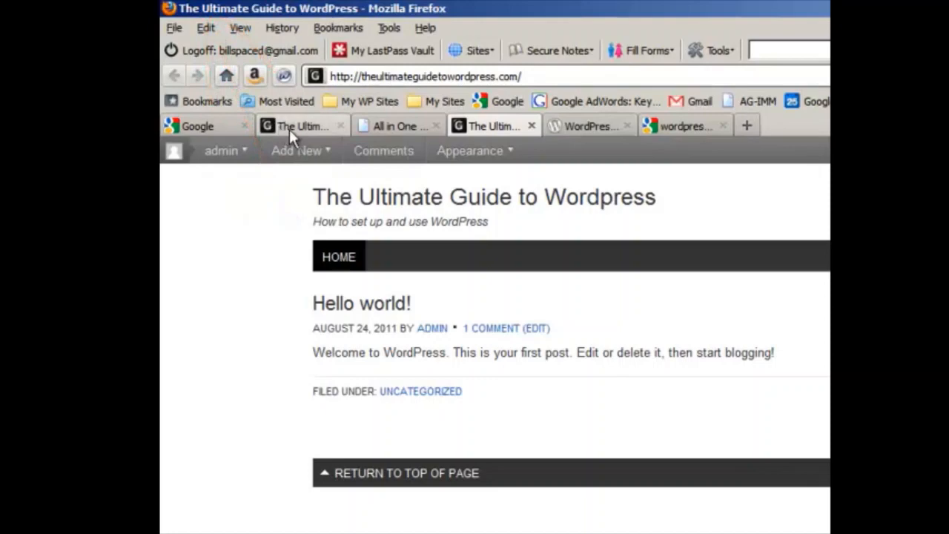
Compare the page titles of the older and the newly loaded site tabs, and return to the All in One SEO settings.
left_click(289, 129)
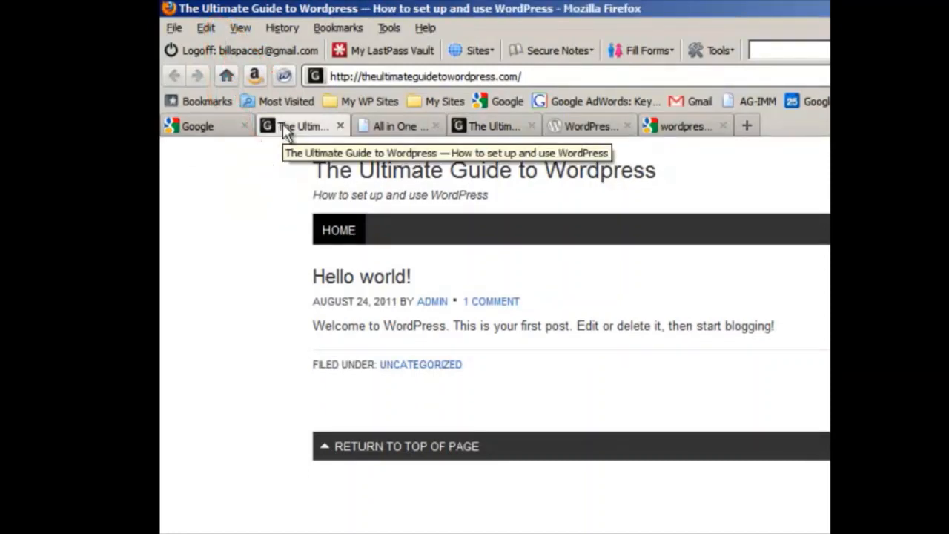
left_click(496, 127)
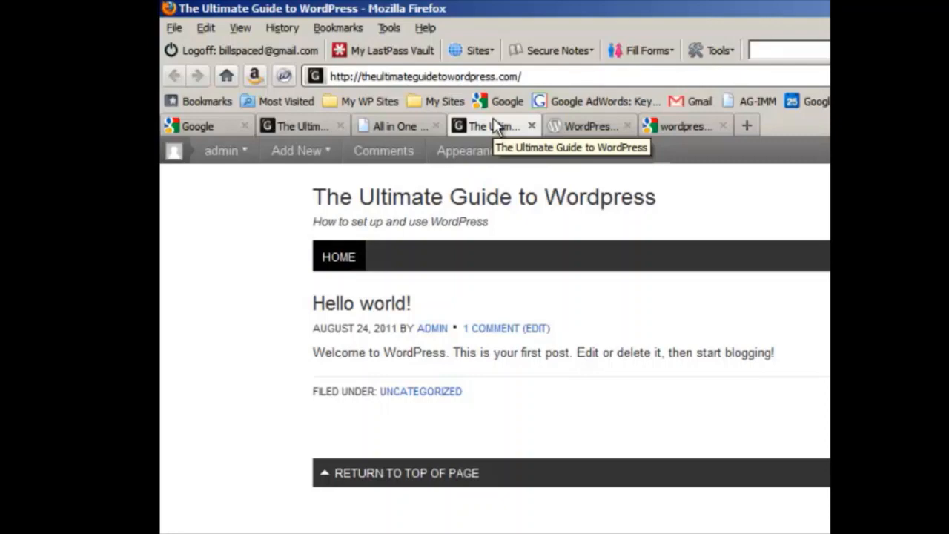
left_click(409, 128)
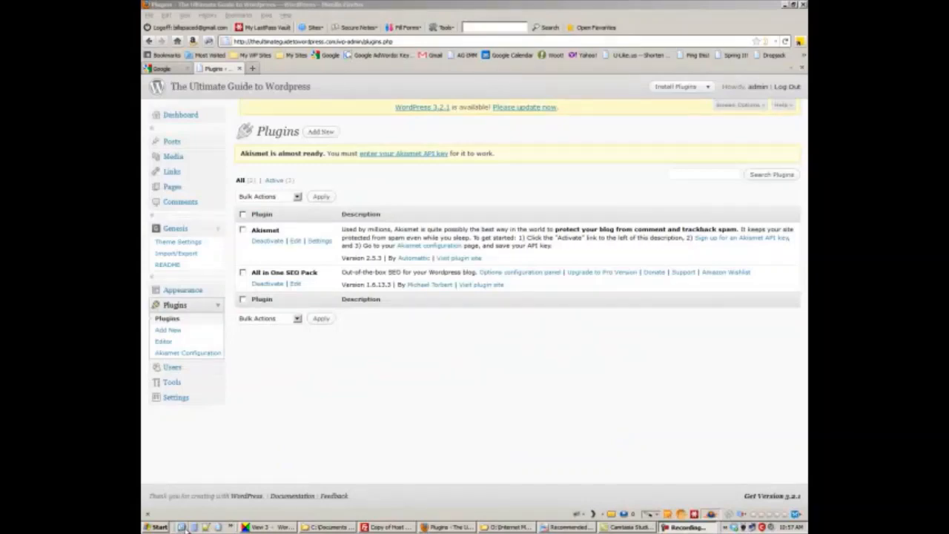
Switch from the browser to the FileZilla client on the desktop and connect to the saved internet-marketing-muscle.com FTP site.
left_click(184, 527)
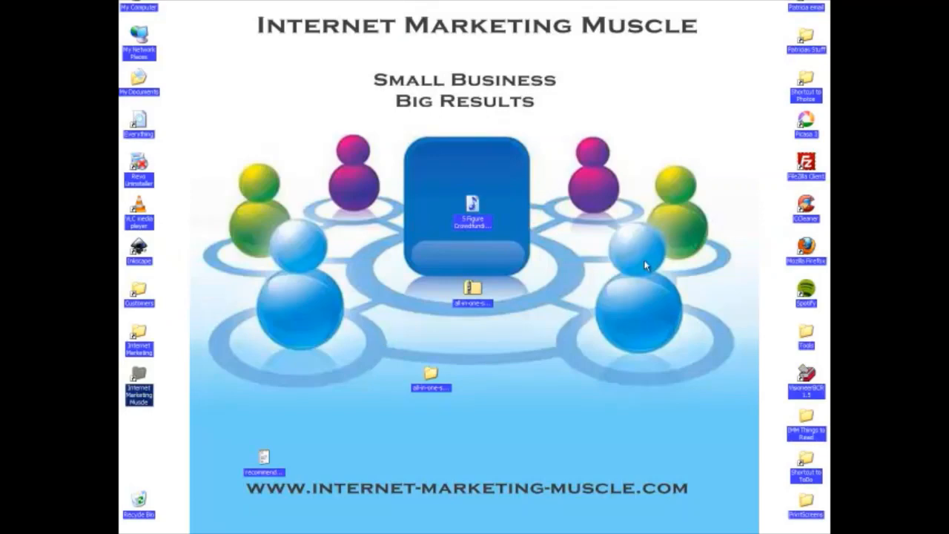
double_click(808, 173)
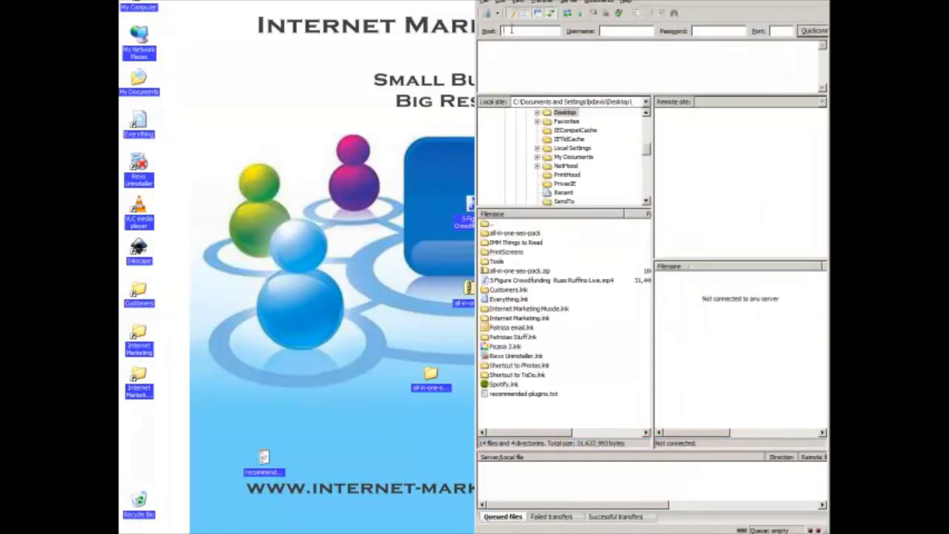
left_click(492, 13)
left_click(512, 47)
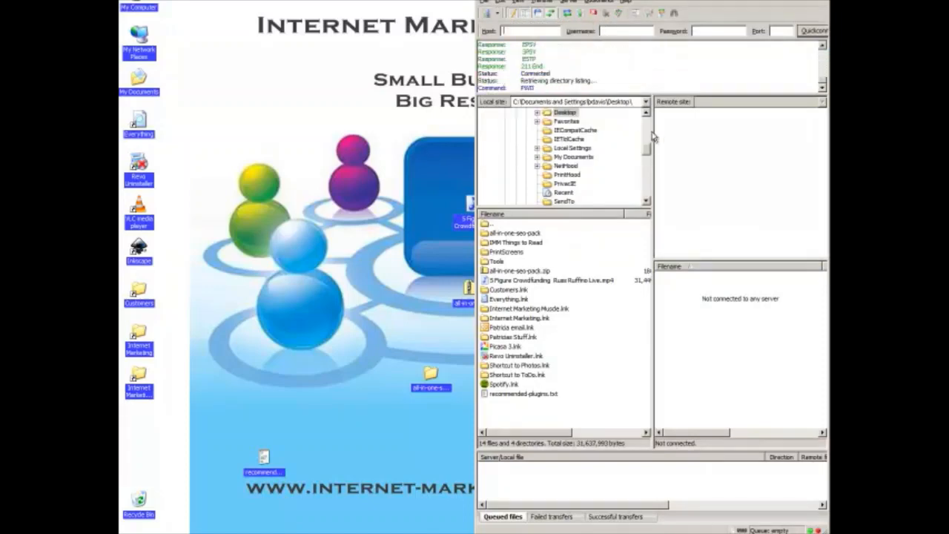
Open the remote folder public_html/theultimateguidetowordpress.com/wp-content/plugins on the server.
left_click(703, 212)
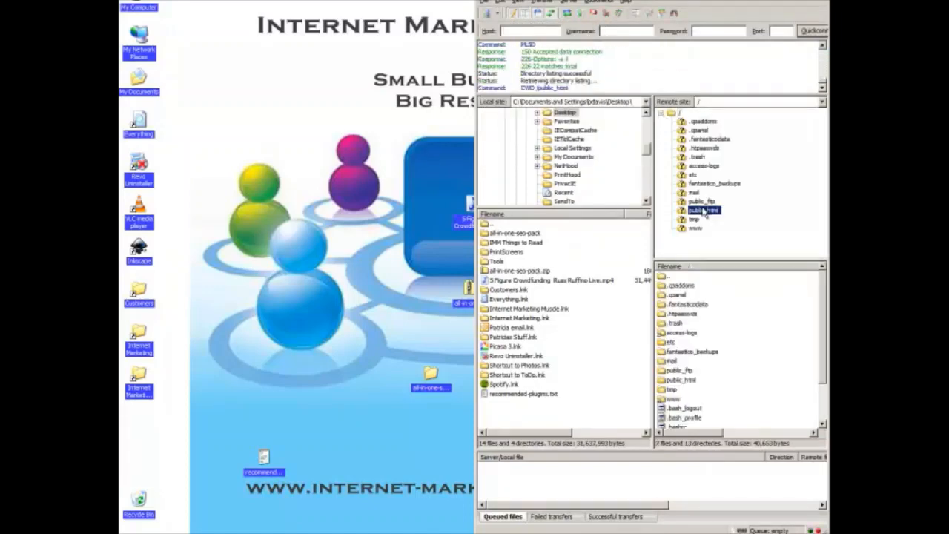
scroll(714, 222, "down", 5)
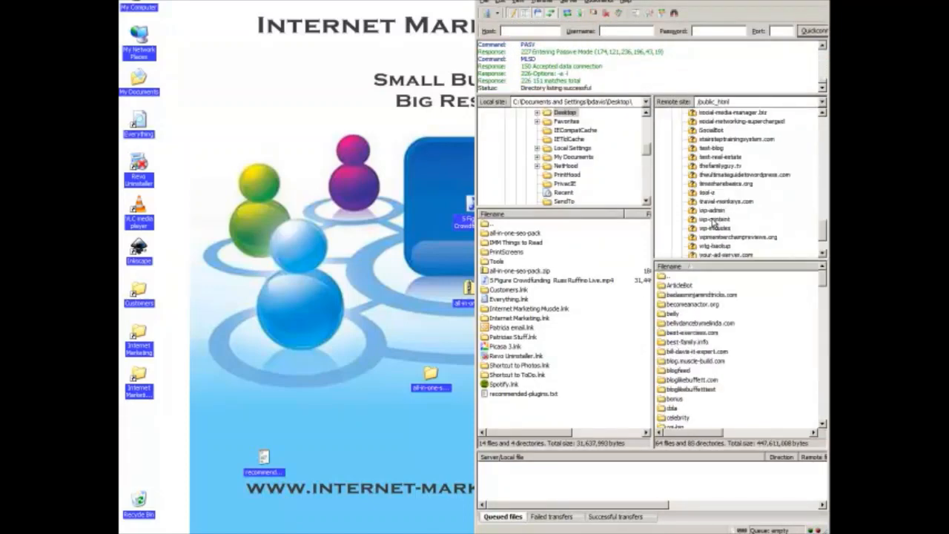
left_click(730, 122)
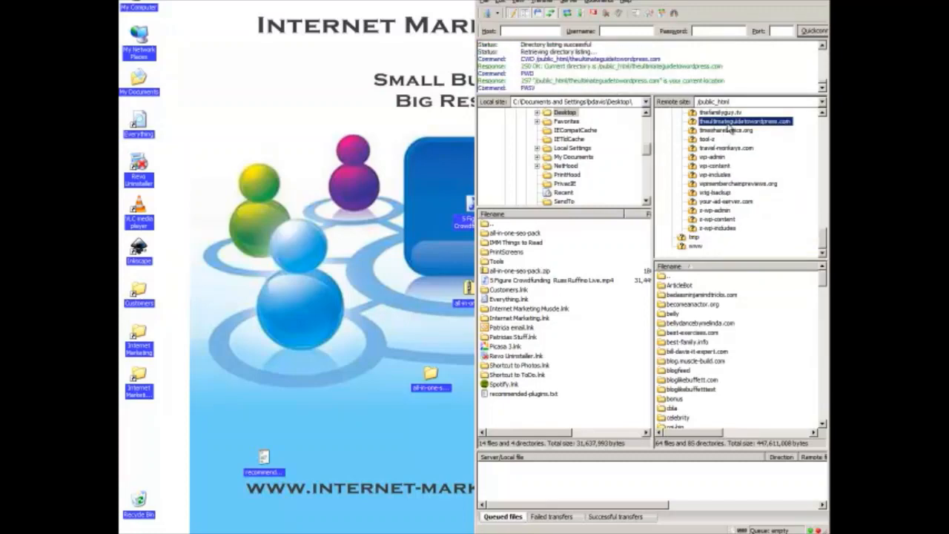
left_click(727, 149)
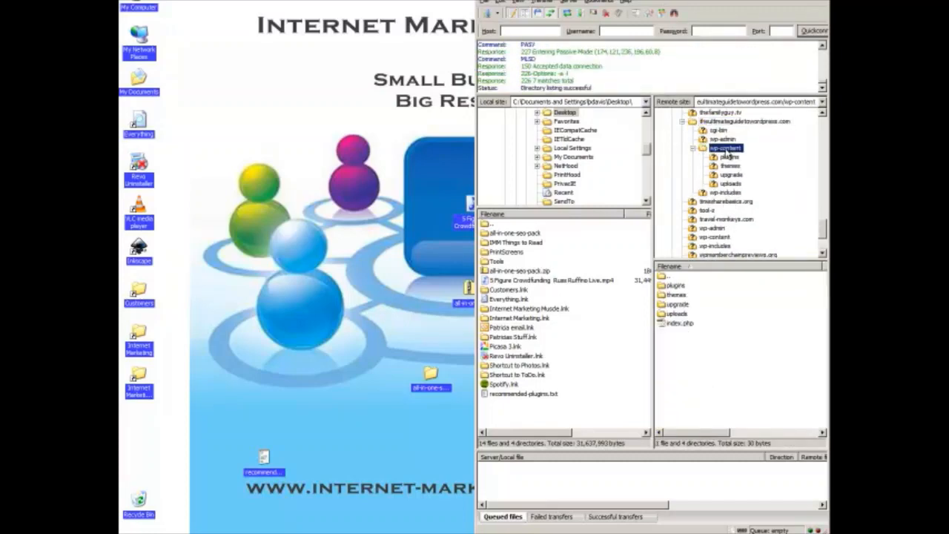
left_click(676, 286)
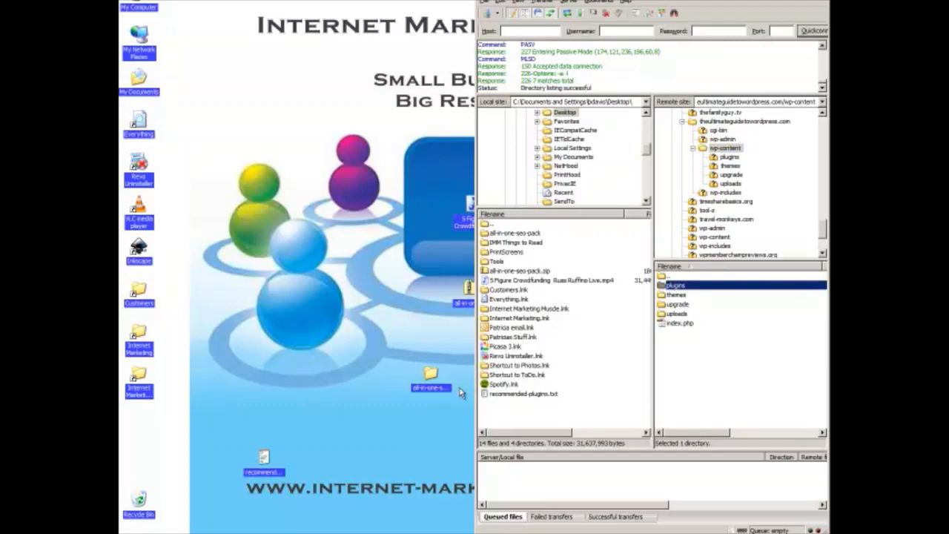
left_click(434, 381)
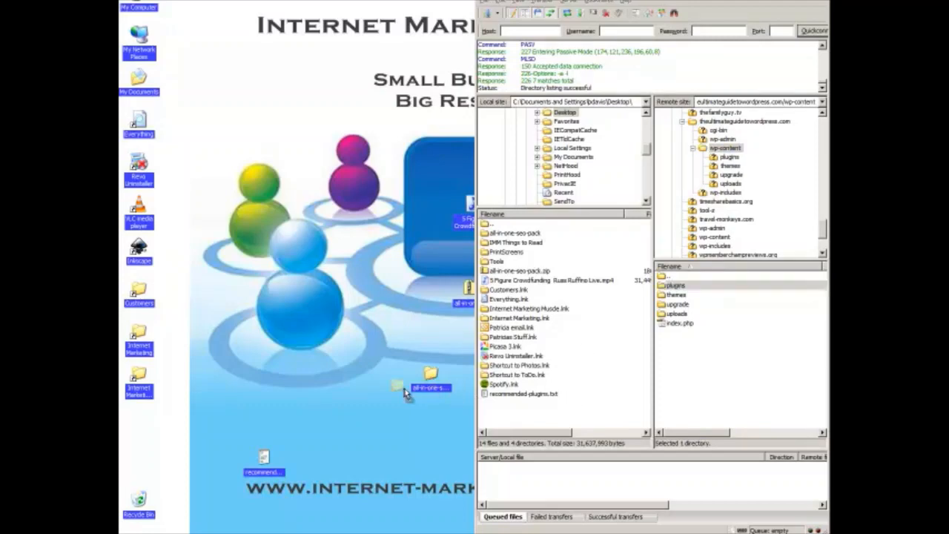
double_click(679, 287)
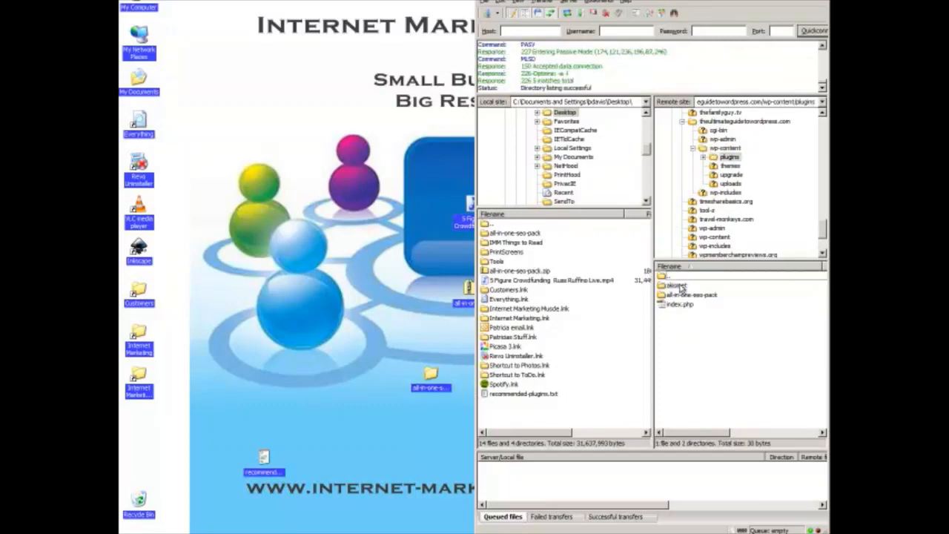
Upload the all-in-one-seo-pack folder to the remote plugins folder, always overwriting target files that already exist.
left_click_drag(651, 387, 730, 365)
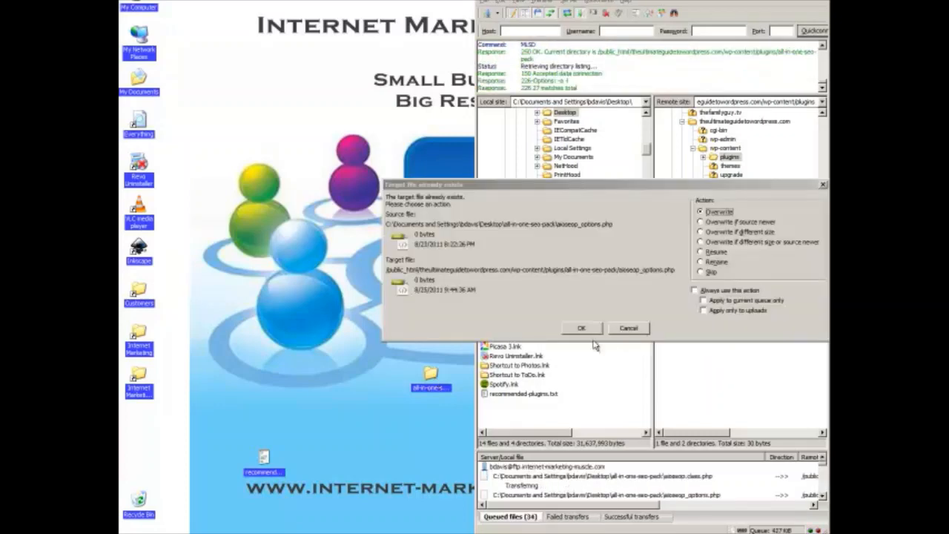
left_click(695, 290)
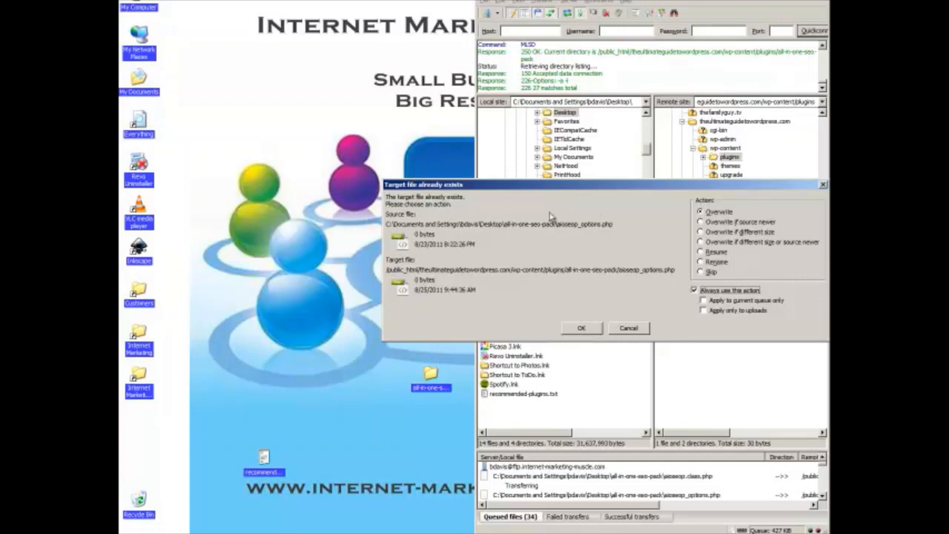
left_click(580, 329)
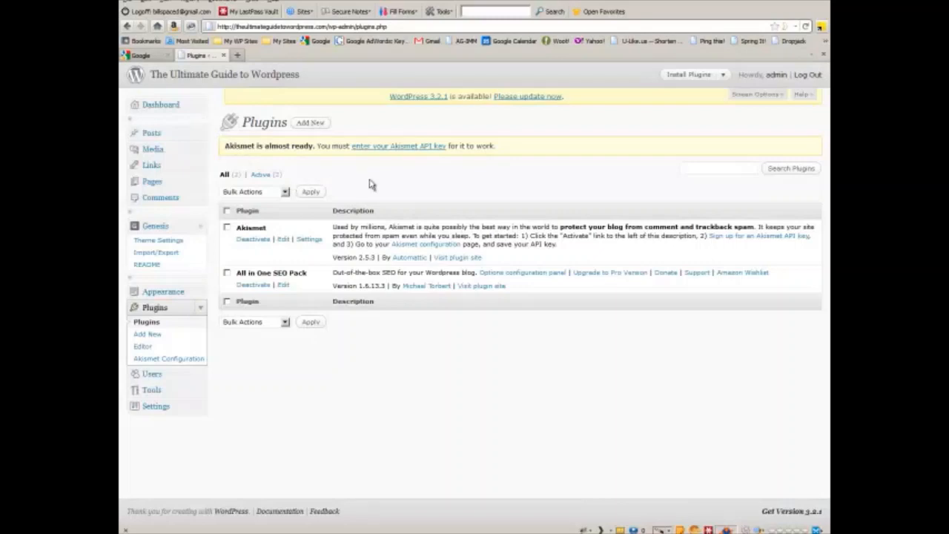
Reload the WordPress Plugins page in its browser tab.
right_click(198, 56)
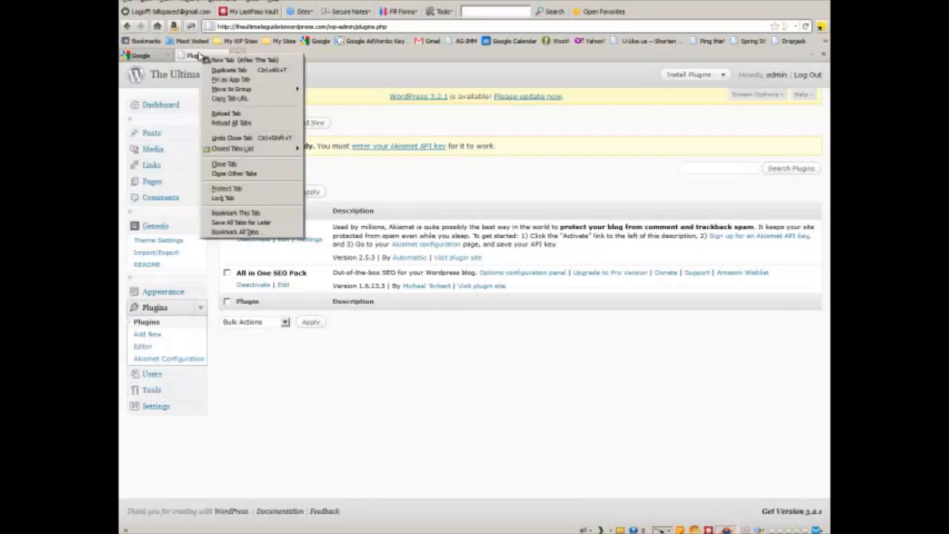
left_click(251, 109)
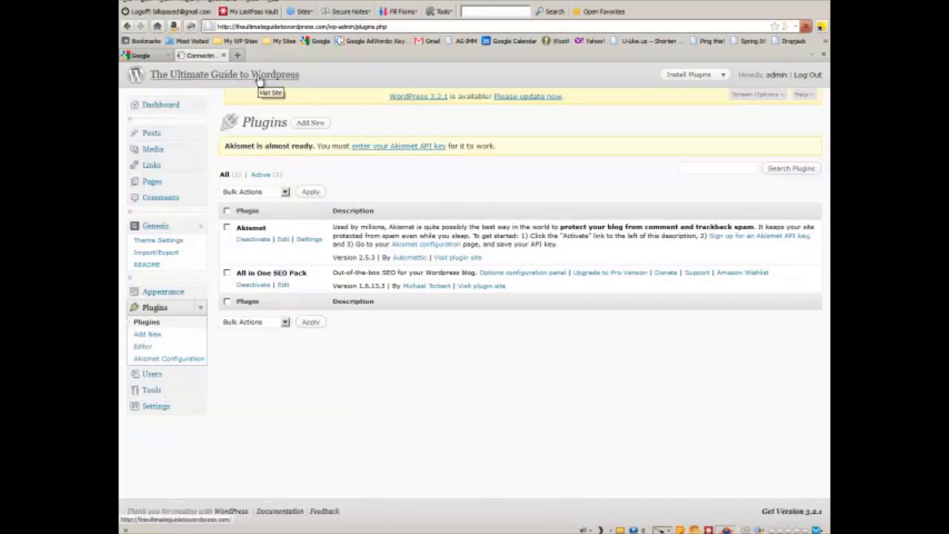
middle_click(259, 80)
left_click(257, 57)
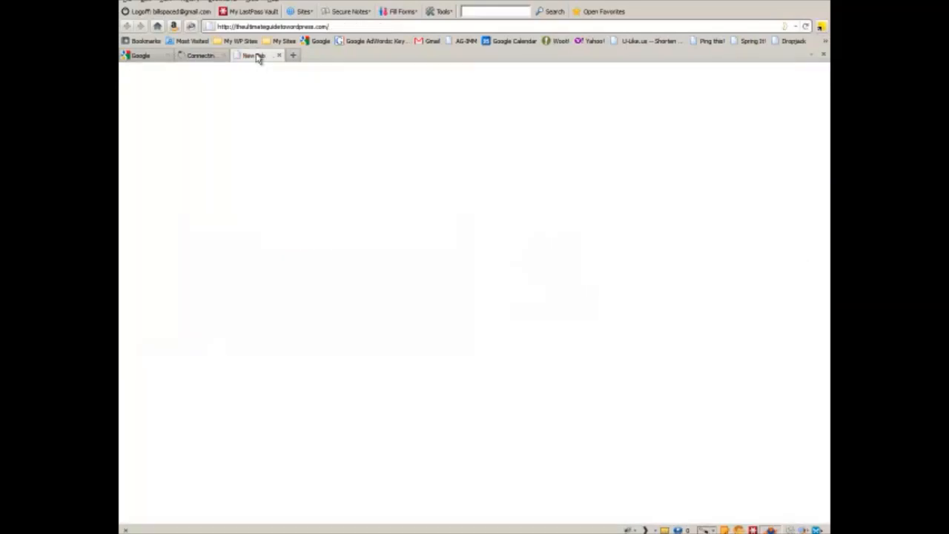
left_click(216, 57)
left_click(269, 58)
left_click(280, 55)
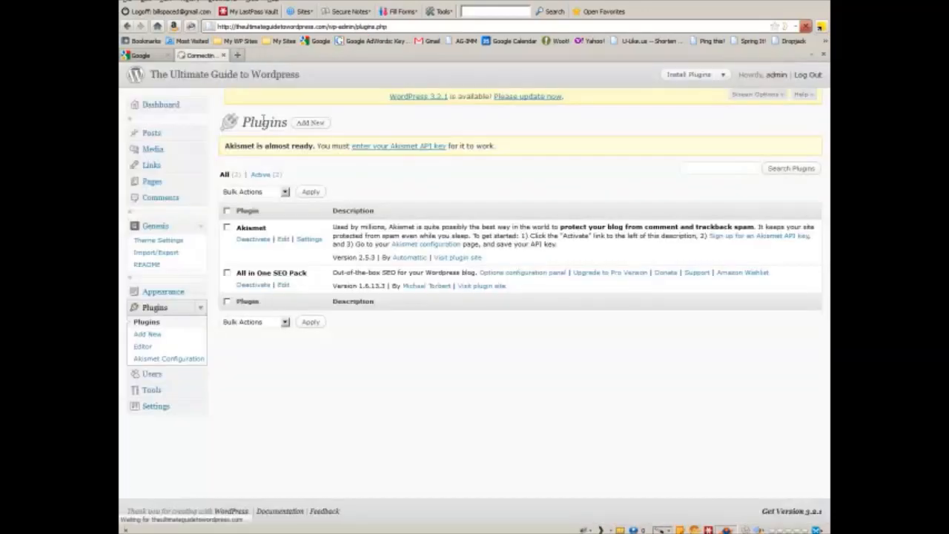
Open the site's front page in a separate browser tab and return to the WordPress Plugins page.
middle_click(253, 80)
left_click(256, 57)
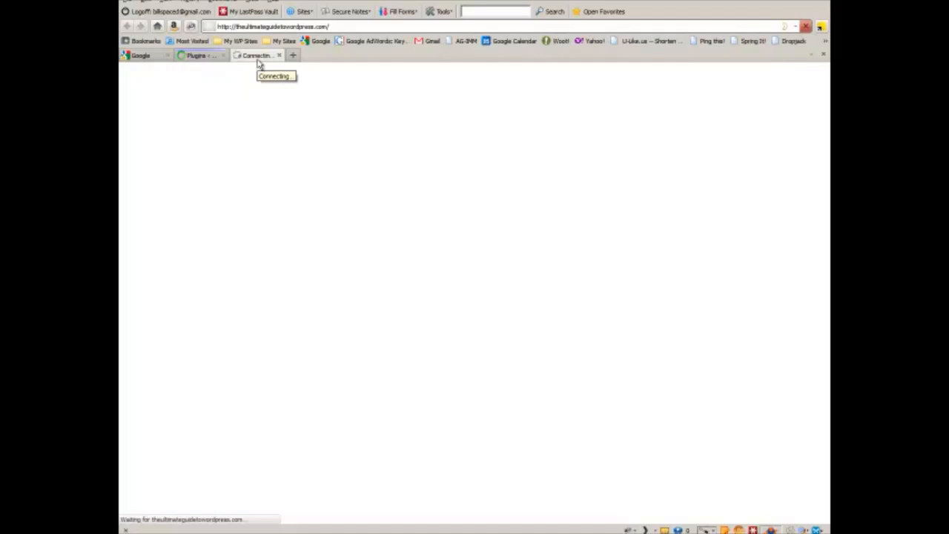
left_click(209, 58)
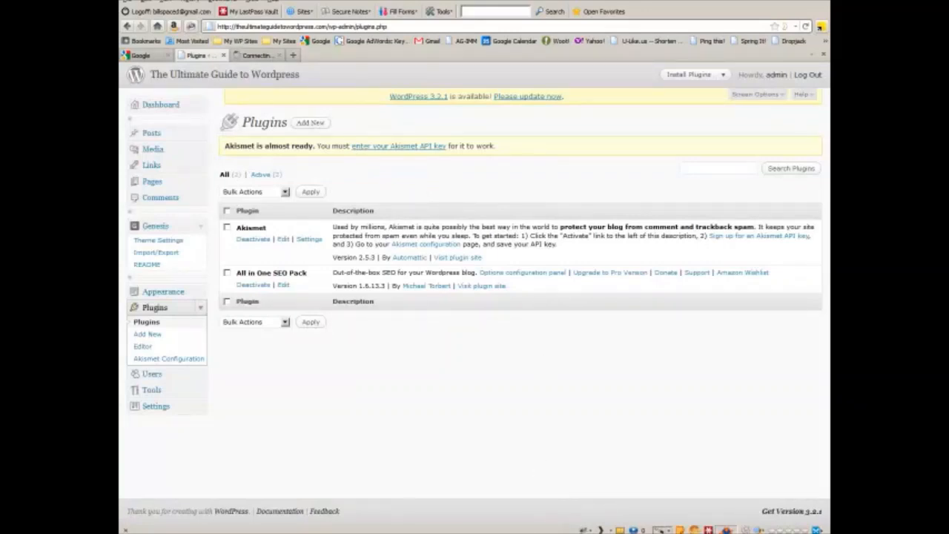
Open the permalinks-moved-permanently link from the Recommended Plugins PDF, trusting the site, and return to the PDF list.
key("alt+Tab")
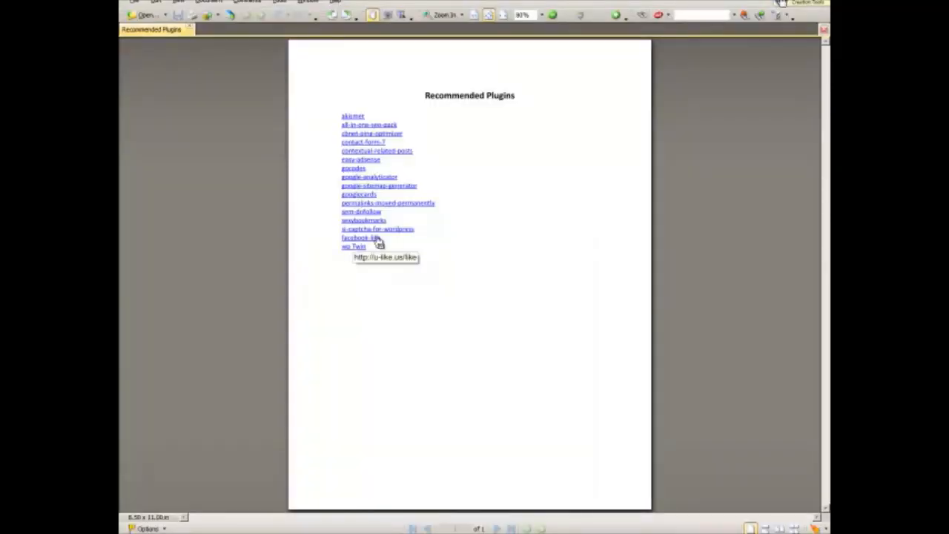
left_click(409, 205)
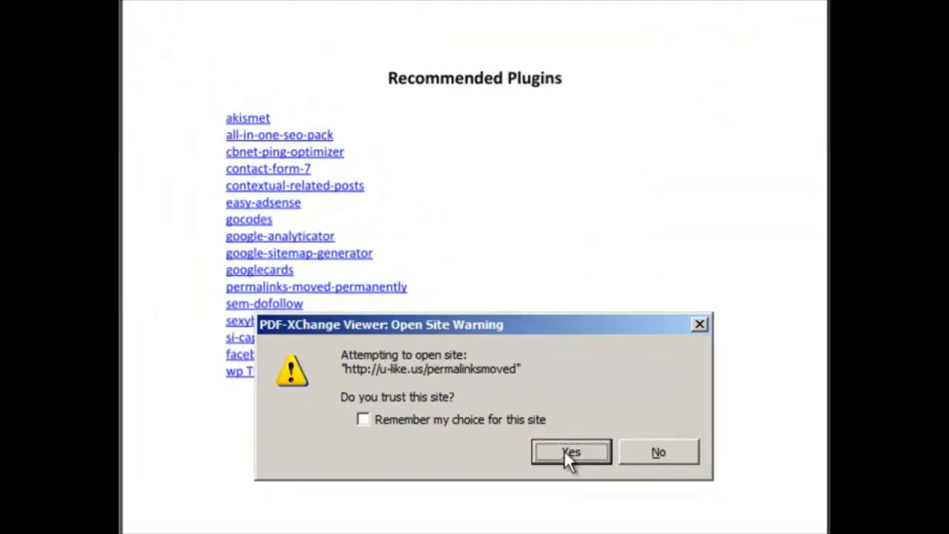
left_click(569, 459)
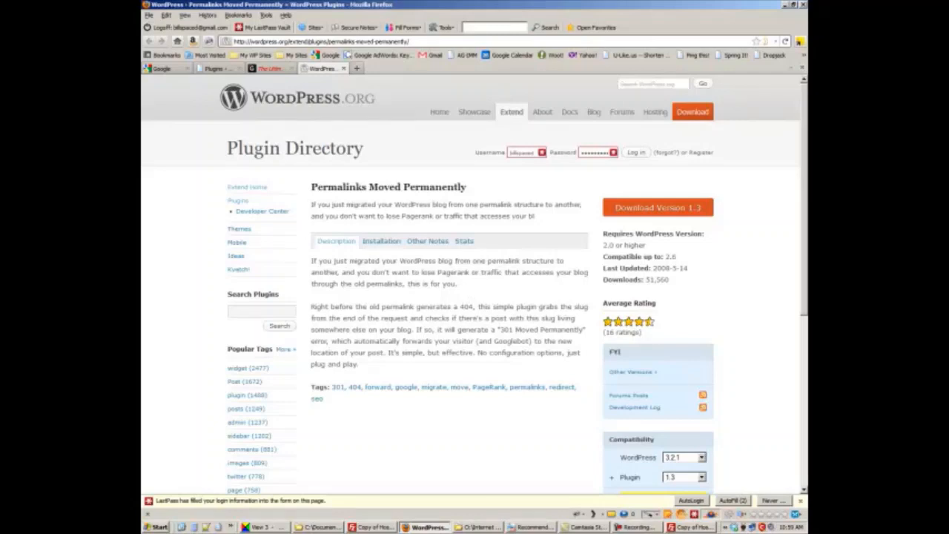
left_click(528, 527)
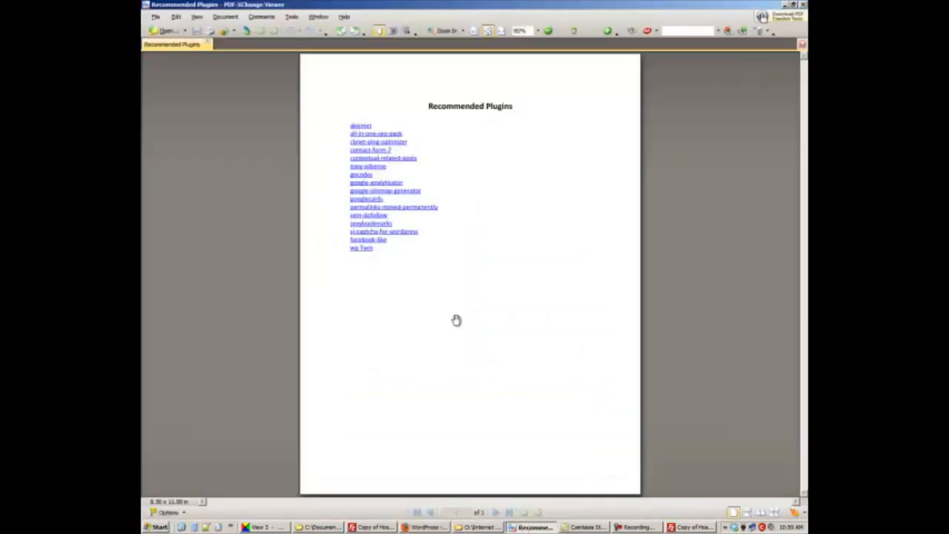